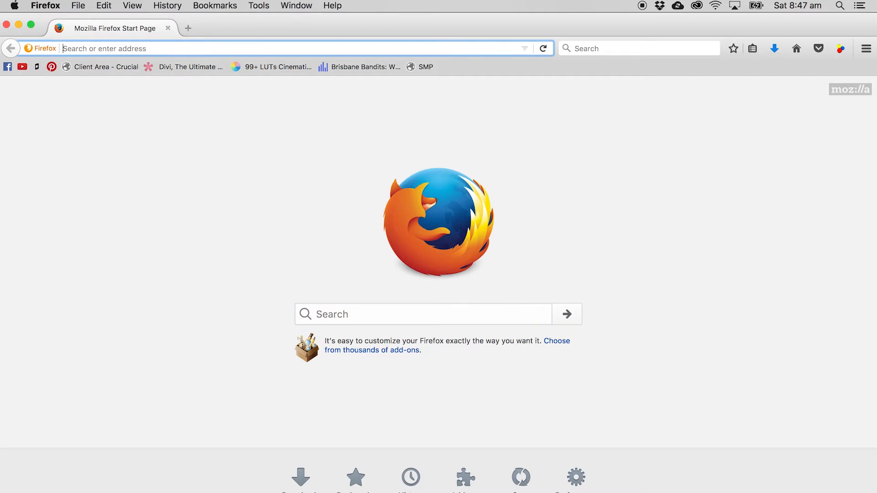
# Step: Open the Google Australia homepage and run an image search for "Lebron James"
pyautogui.press('Return')
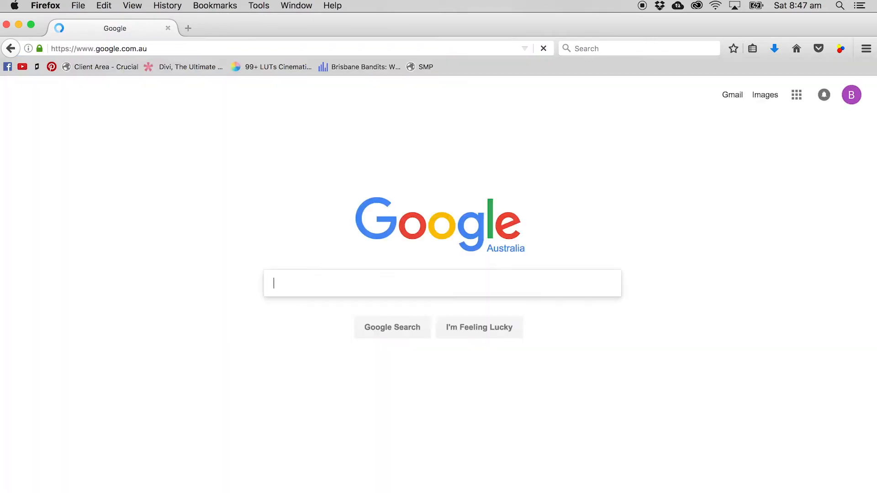
pyautogui.click(334, 283)
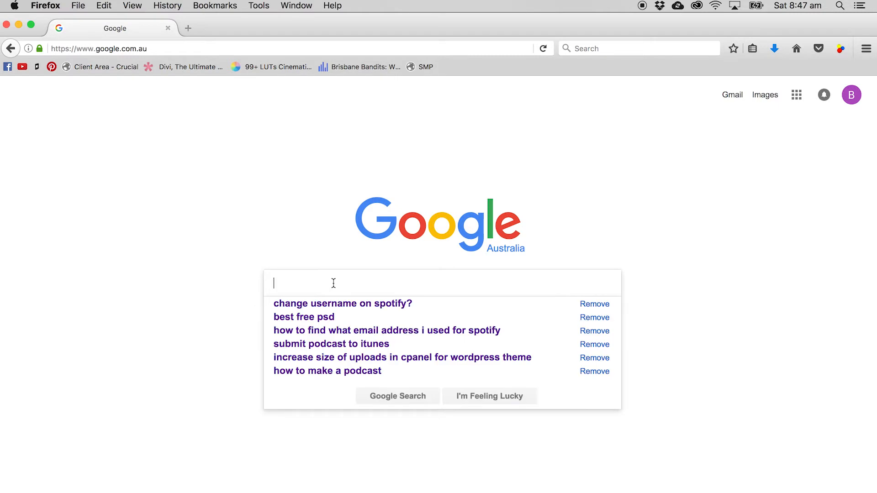
pyautogui.write('Lebron James')
pyautogui.press('Return')
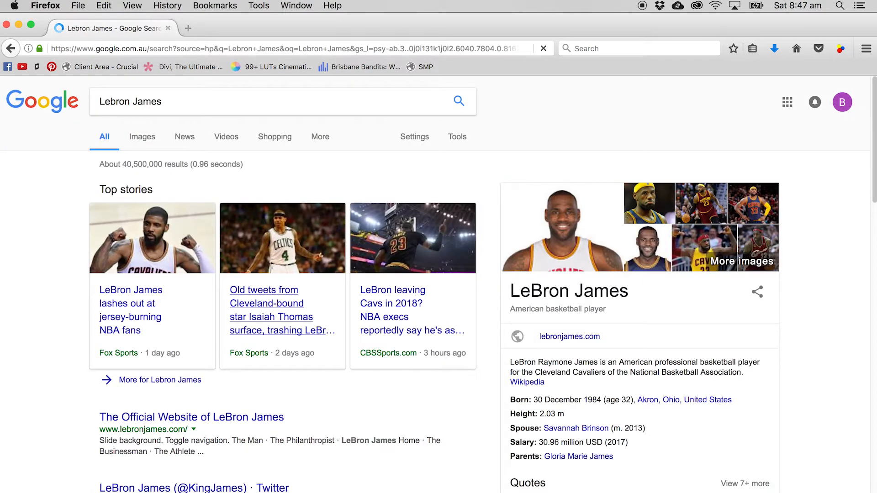
pyautogui.click(143, 139)
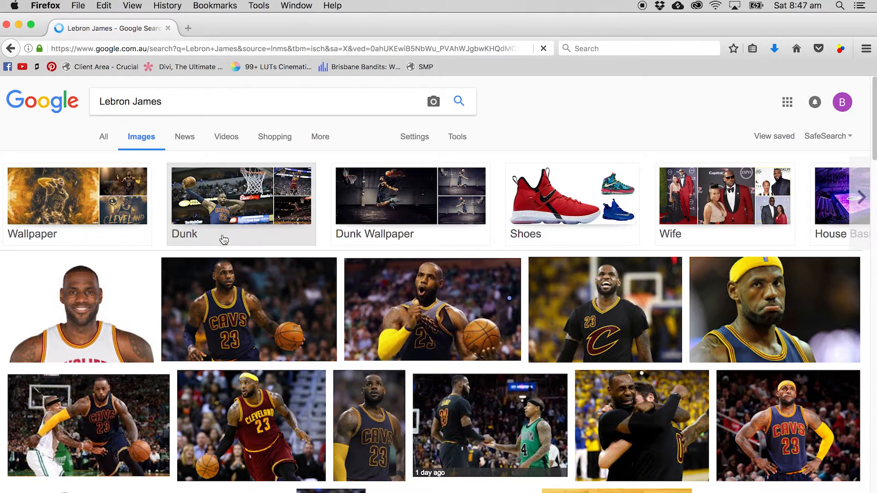
# Step: Filter the image results by size to those larger than 2 MP (1600 × 1200)
pyautogui.scroll(-10, 324, 290)
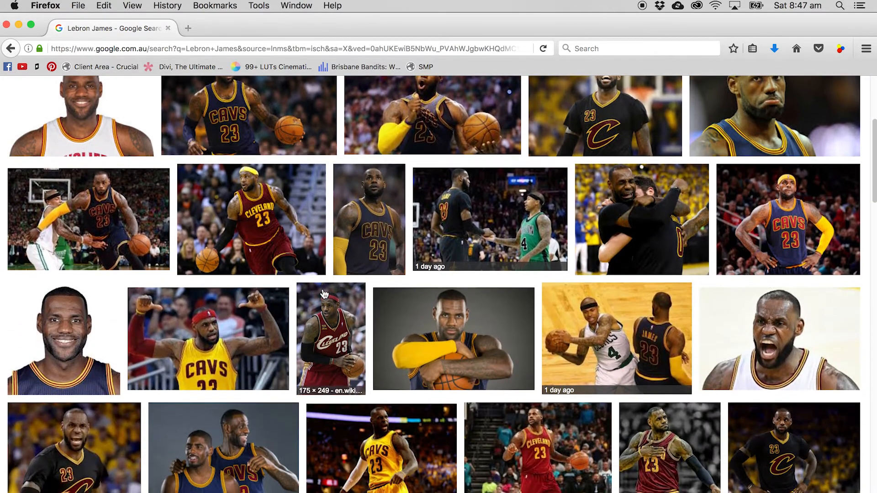
pyautogui.scroll(-1, 324, 293)
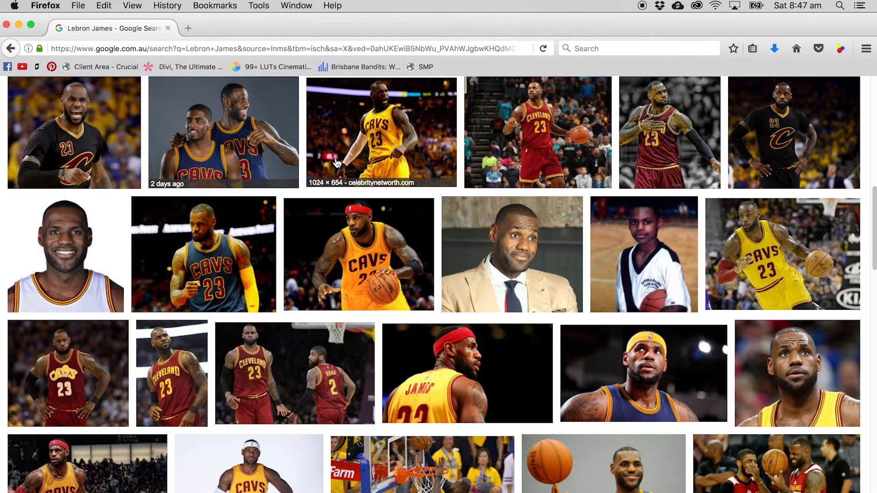
pyautogui.scroll(15, 337, 173)
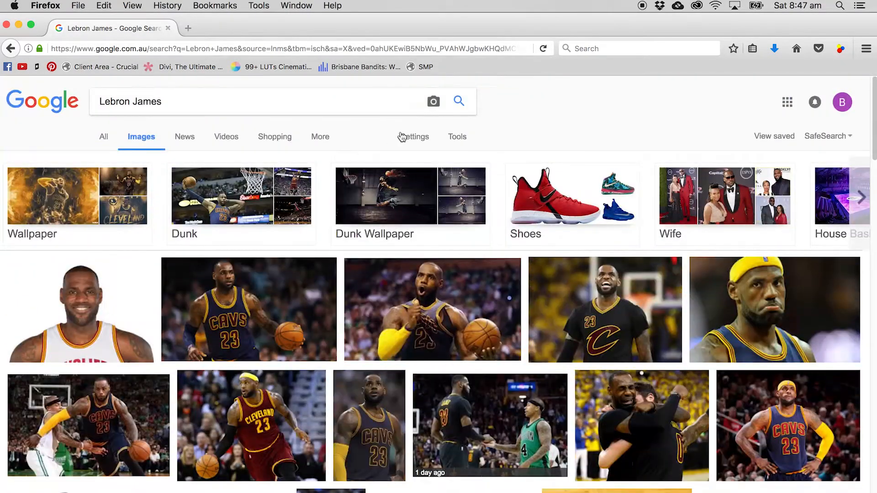
pyautogui.click(452, 140)
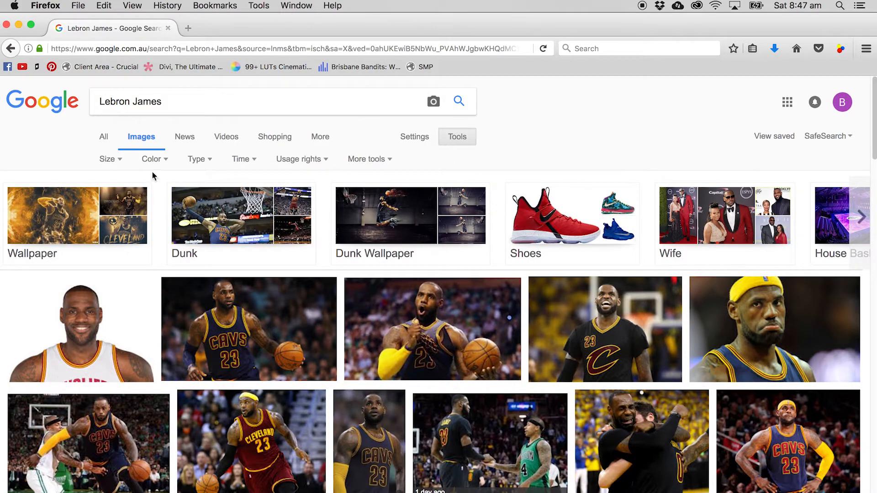
pyautogui.click(109, 161)
pyautogui.moveTo(121, 255)
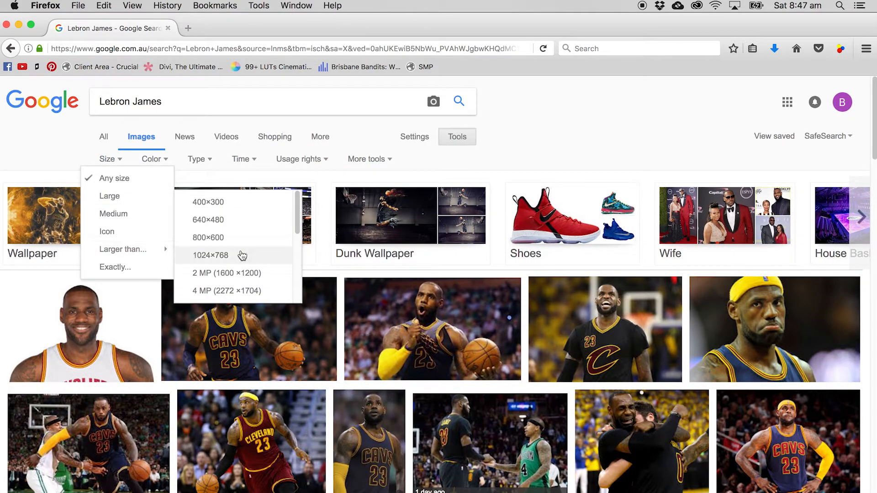
pyautogui.scroll(-5, 239, 255)
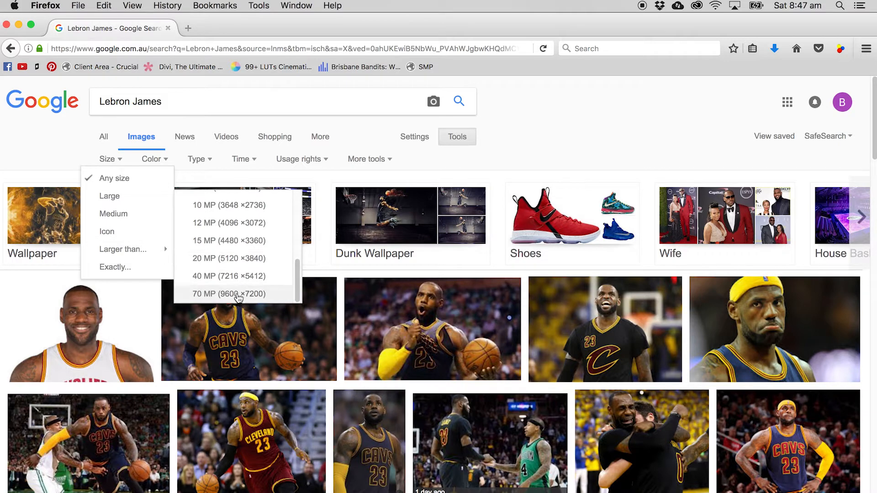
pyautogui.scroll(3, 237, 223)
pyautogui.scroll(3, 237, 224)
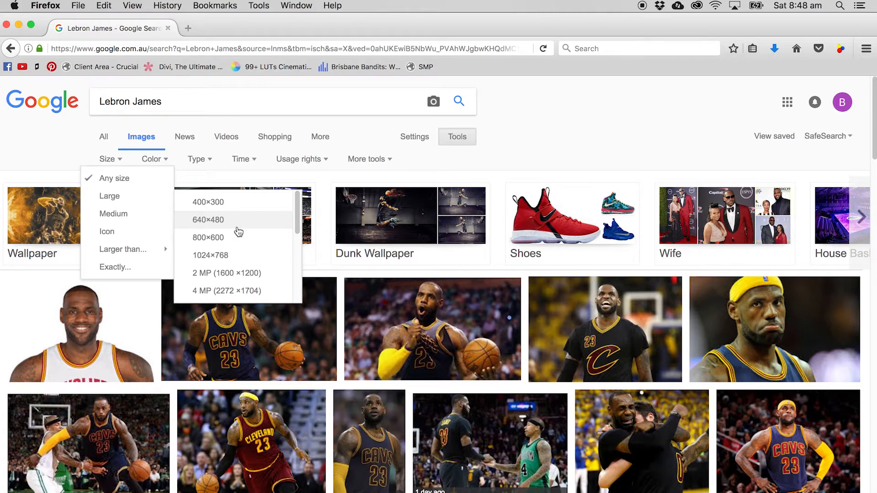
pyautogui.scroll(-2, 239, 231)
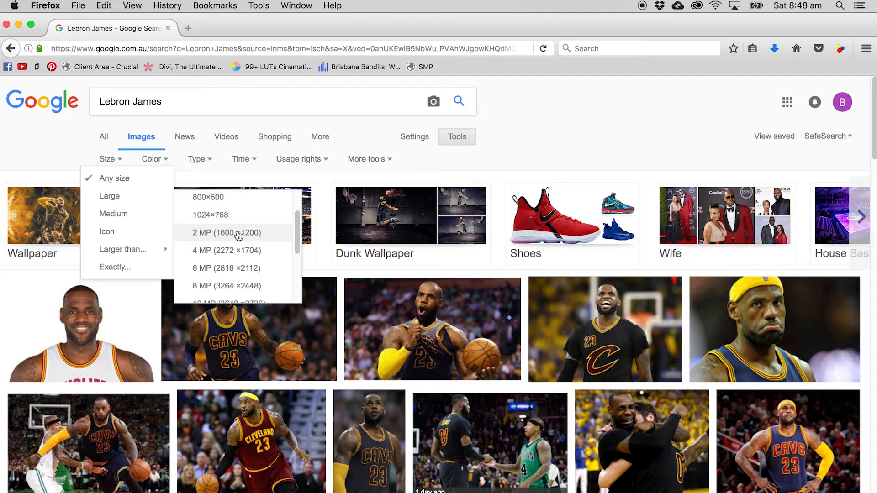
pyautogui.scroll(-1, 238, 233)
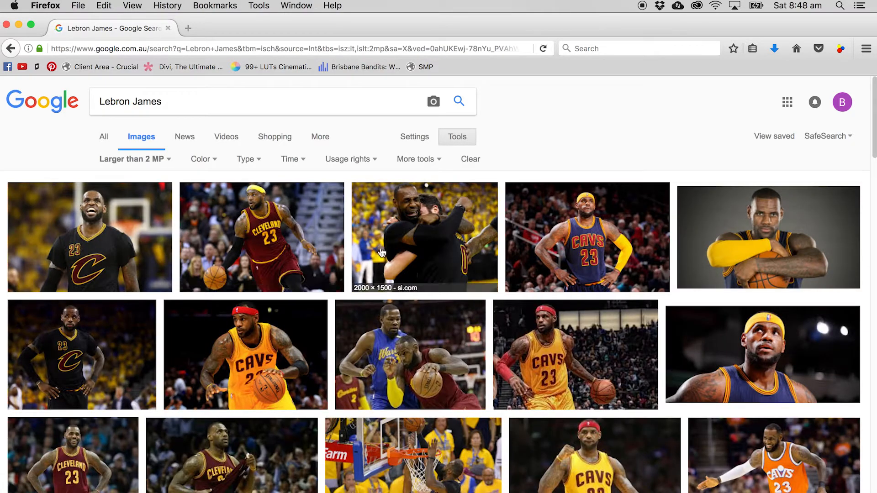
# Step: Open the preview of the photo showing the player in a navy Cavs 23 jersey with hands on hips
pyautogui.scroll(-3, 401, 248)
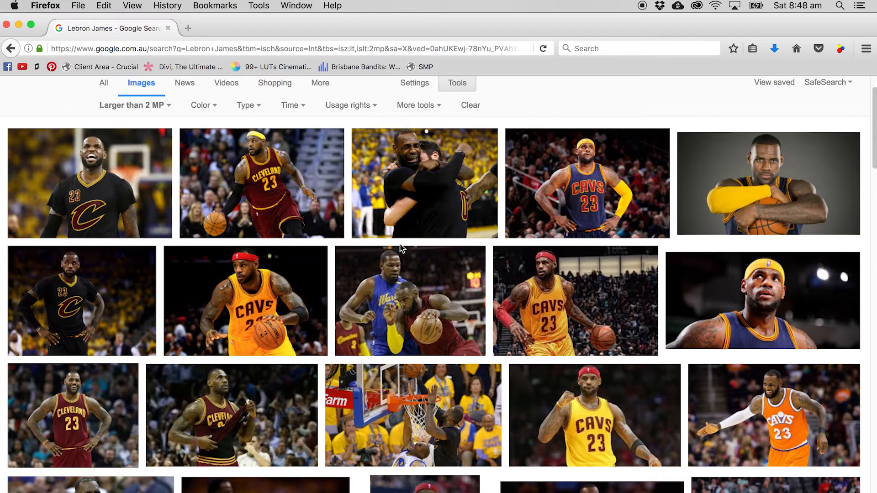
pyautogui.click(574, 193)
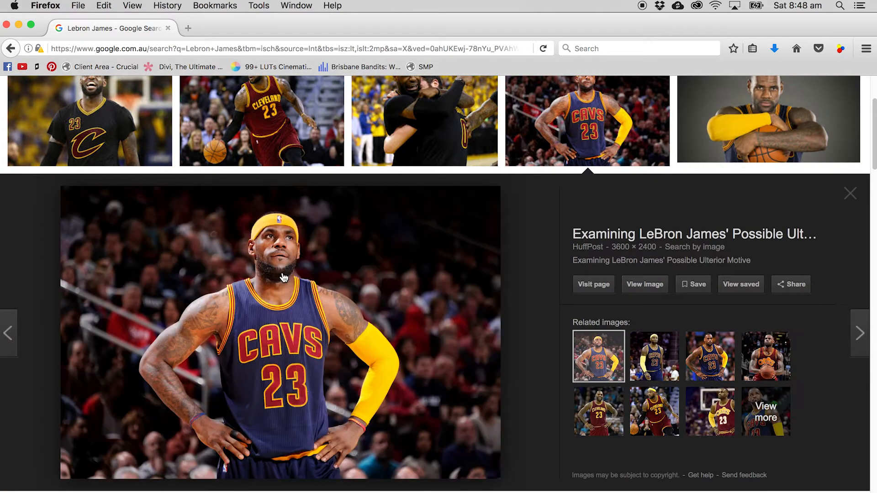
pyautogui.rightClick(283, 277)
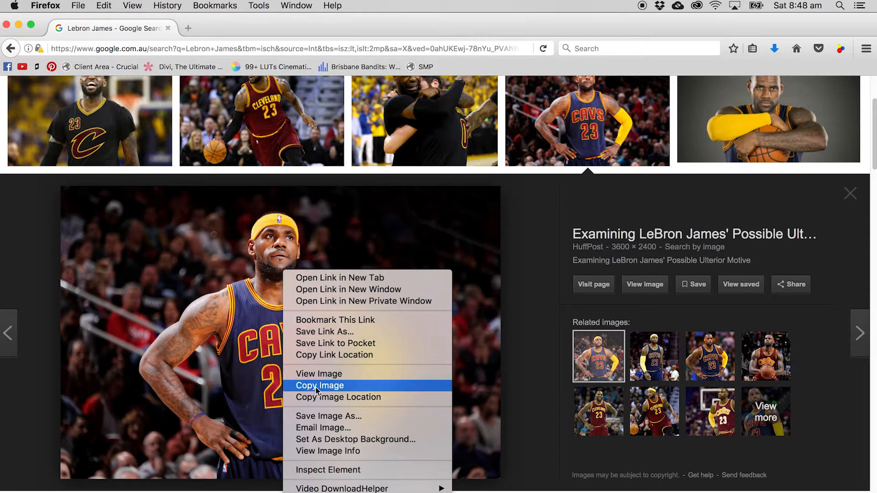
pyautogui.click(316, 428)
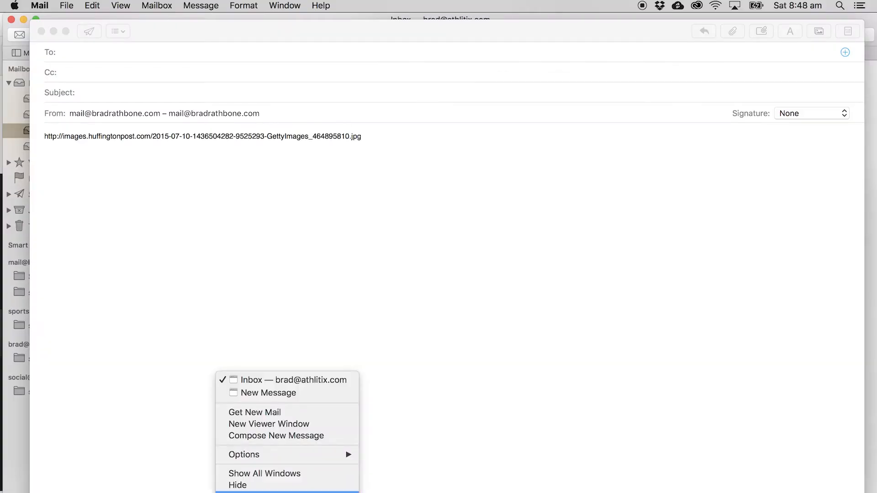
pyautogui.press('super+h')
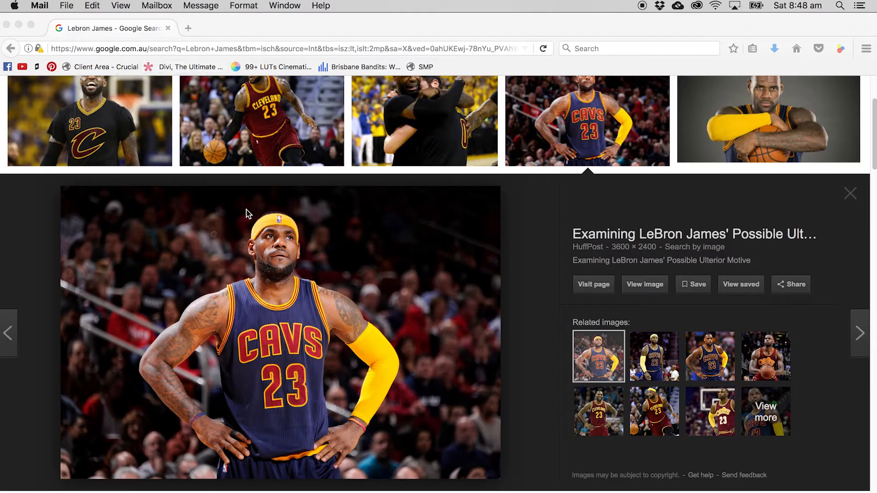
# Step: Save the previewed image to the Desktop as "Lebron for tuts" and close the browser window
pyautogui.rightClick(344, 255)
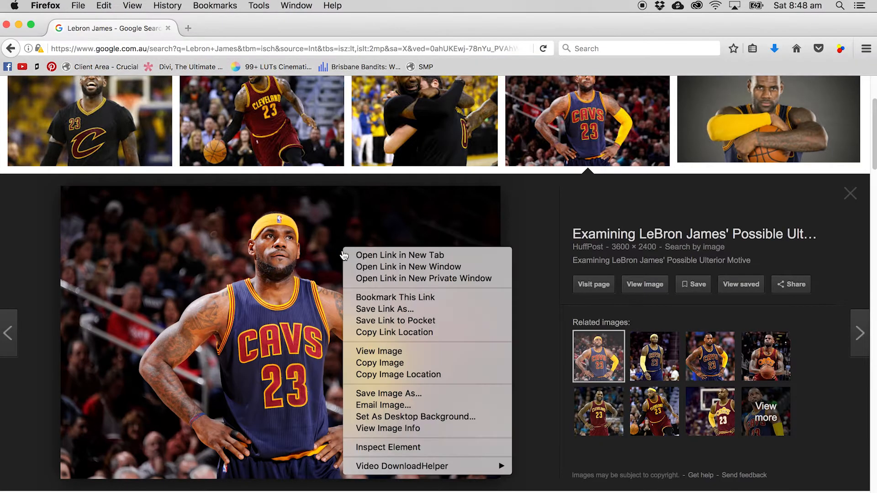
pyautogui.click(372, 393)
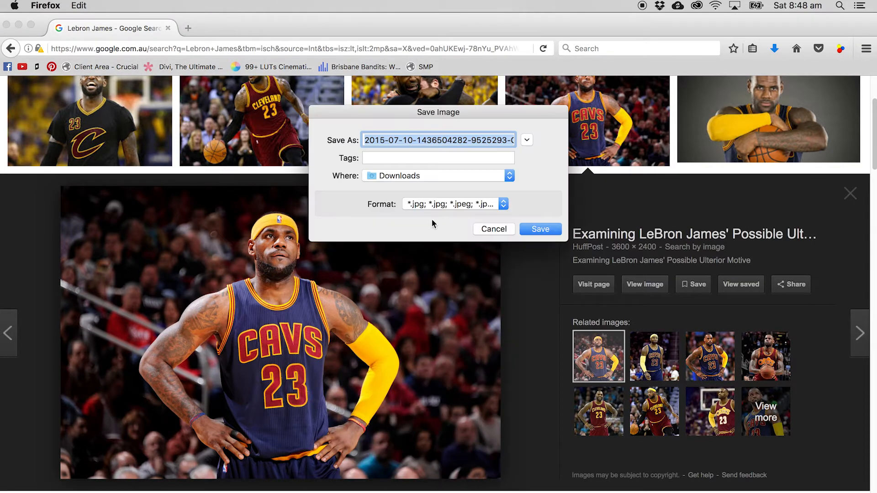
pyautogui.click(449, 184)
pyautogui.click(415, 235)
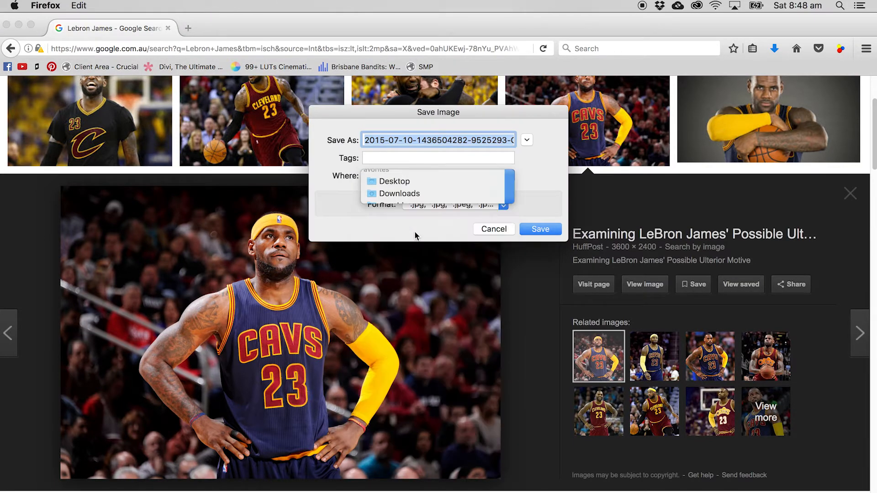
pyautogui.write('Lebron for tuts')
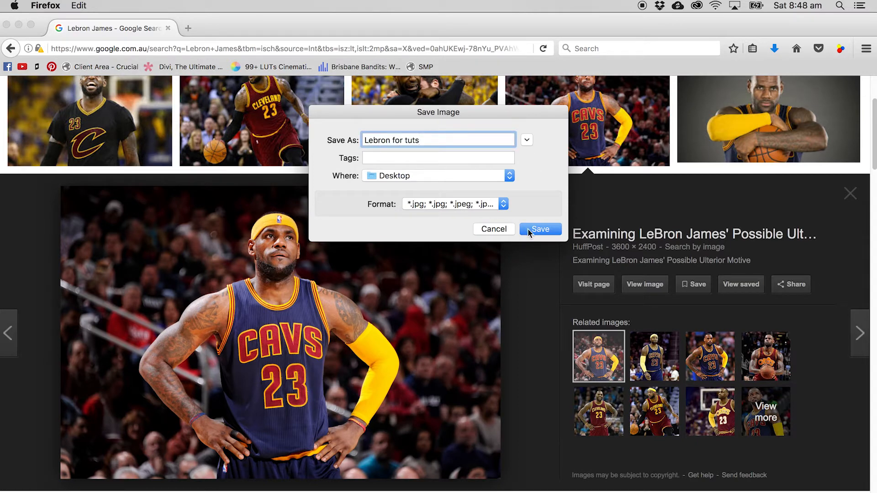
pyautogui.click(528, 228)
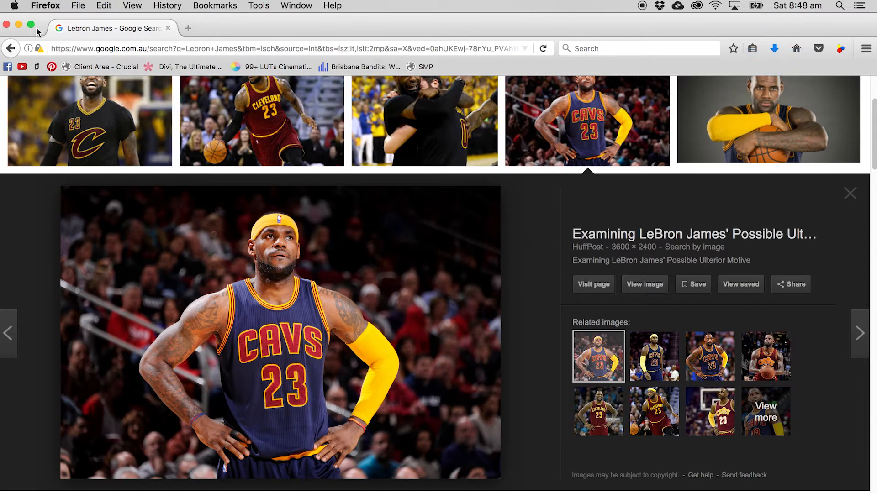
pyautogui.click(6, 25)
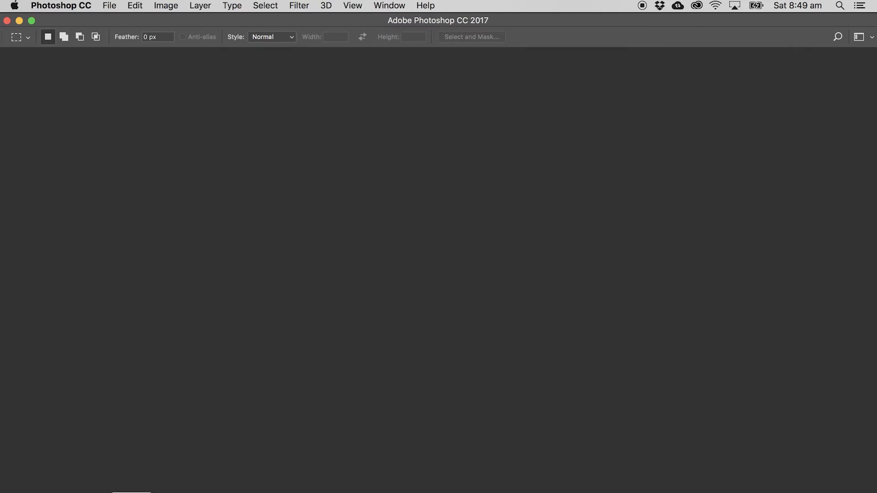
# Step: Locate Lebron for tuts.jpg in the Desktop folder and open it in Photoshop
pyautogui.press('super+Tab')
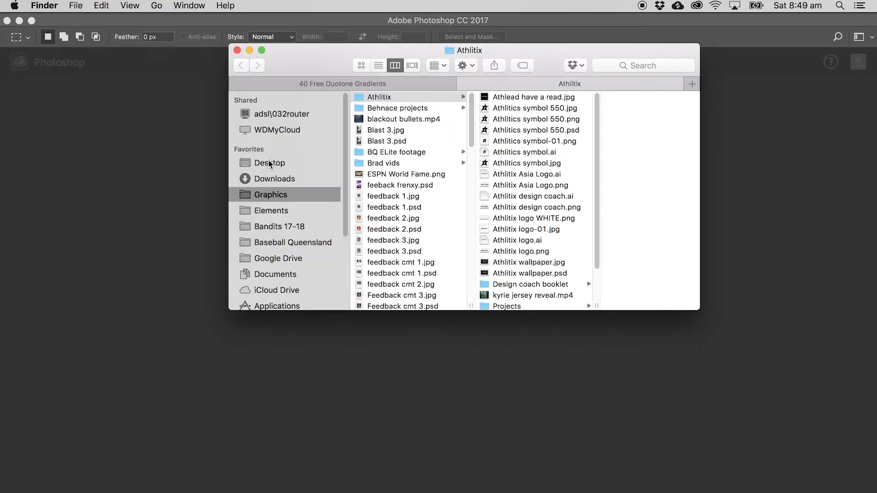
pyautogui.click(261, 163)
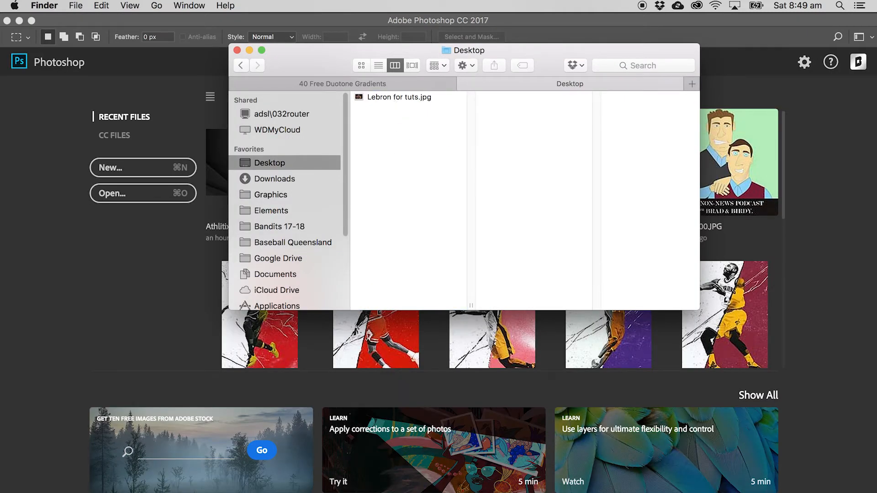
pyautogui.press('super+Tab')
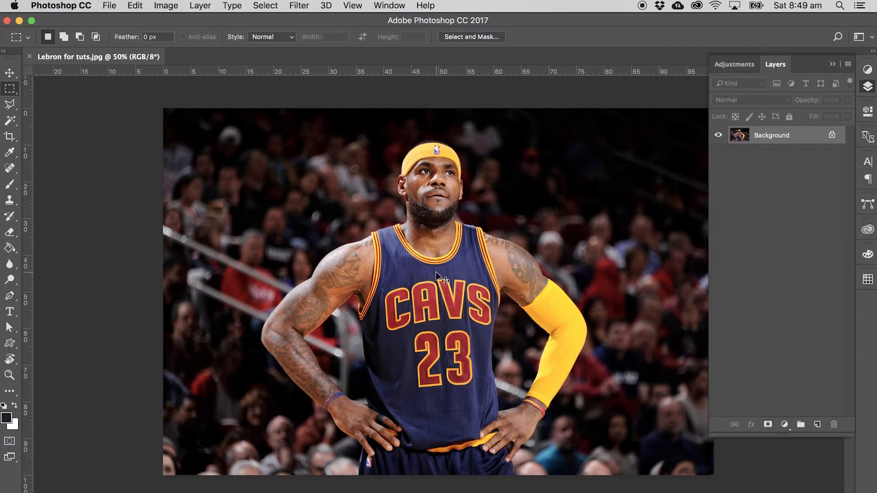
# Step: Examine the jersey lettering at up to 3200% magnification to judge the photo's pixel quality, returning to the fitted view
pyautogui.press('super+plus')
pyautogui.press('super+plus')
pyautogui.press('super+plus')
pyautogui.press('super+plus')
pyautogui.press('super+plus')
pyautogui.press('super+plus')
pyautogui.press('super+plus')
pyautogui.press('super+plus')
pyautogui.press('super+plus')
pyautogui.press('super+plus')
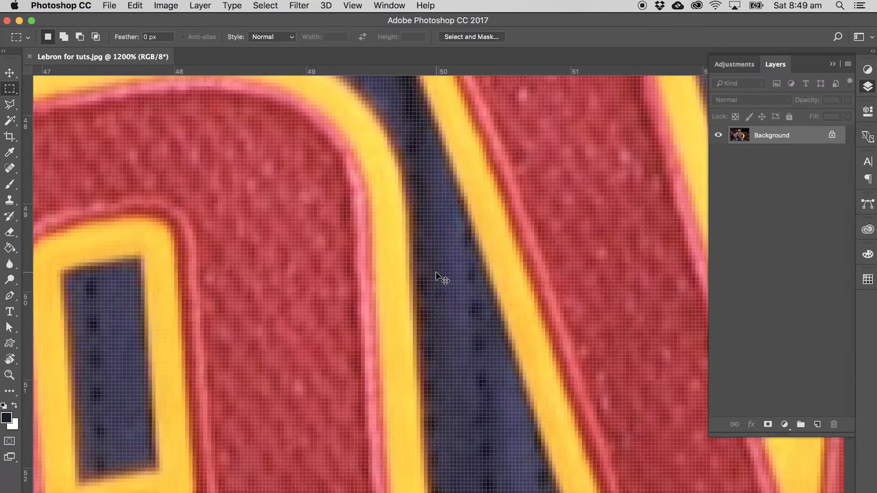
pyautogui.press('super+plus')
pyautogui.press('super+plus')
pyautogui.press('super+plus')
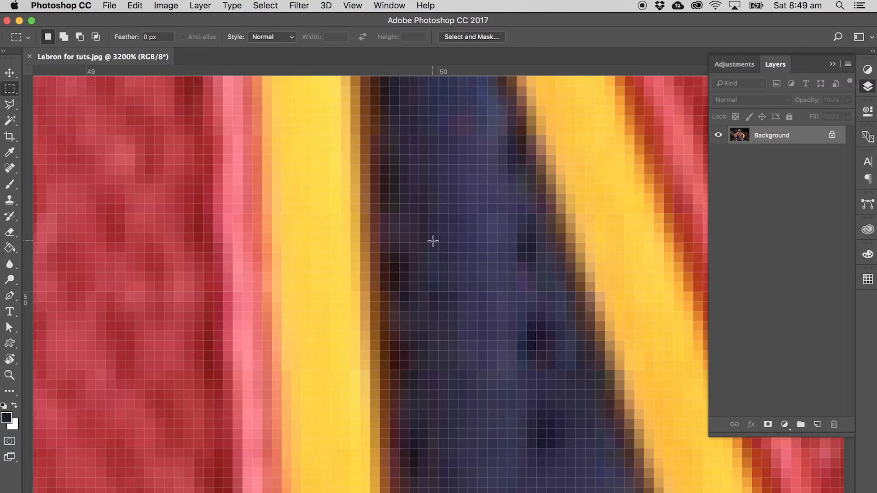
pyautogui.press('super+0')
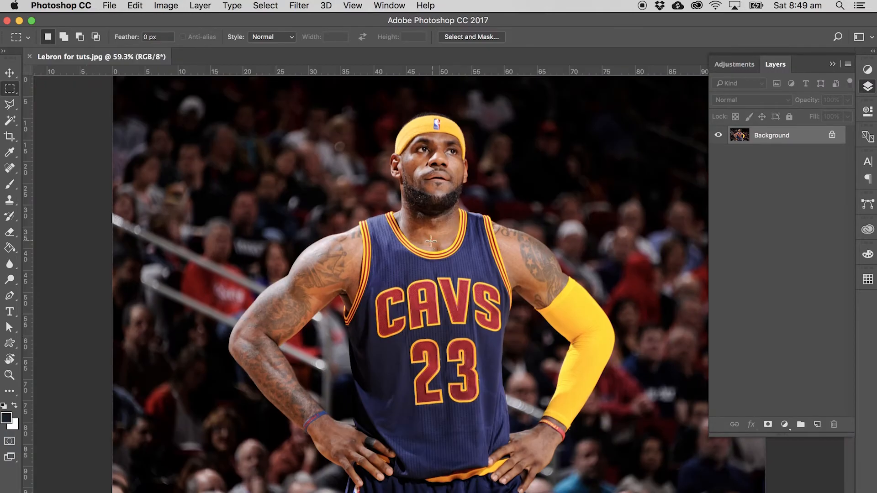
pyautogui.press('super+alt+i')
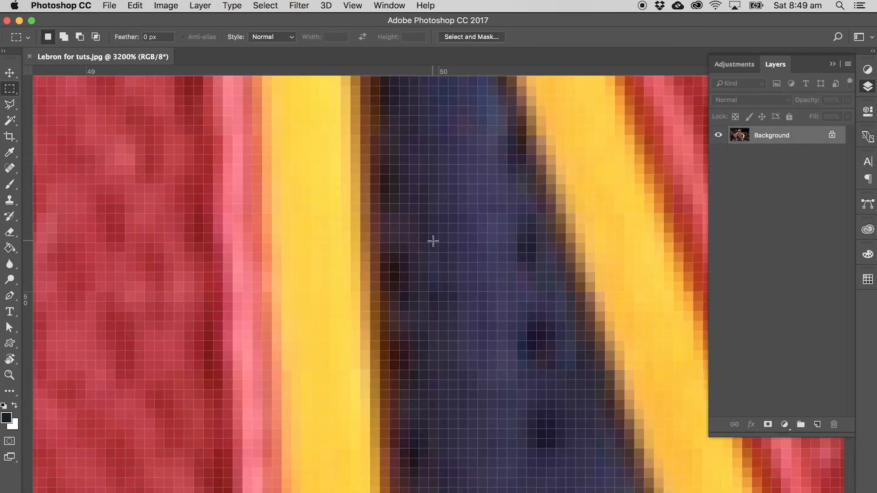
pyautogui.press('super+0')
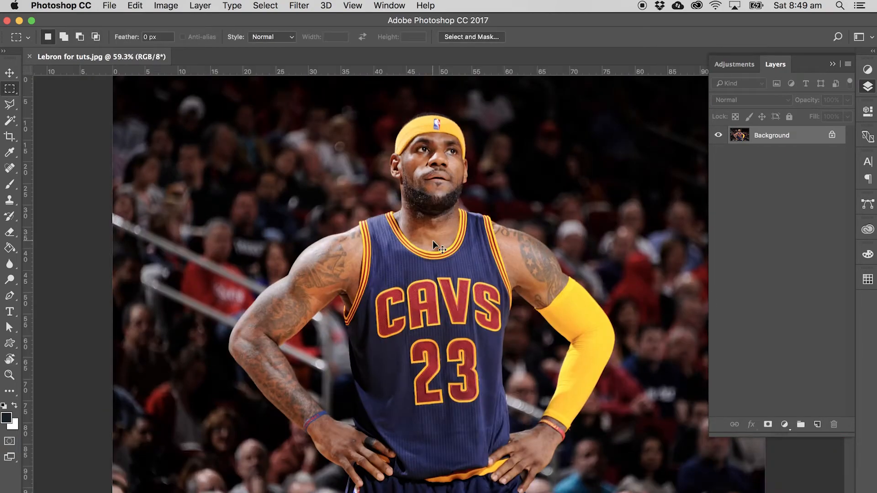
# Step: Check the photo's pixel dimensions and resolution in Image Size, tucking the Layers panel out of the way, and close without changes
pyautogui.press('super+alt+i')
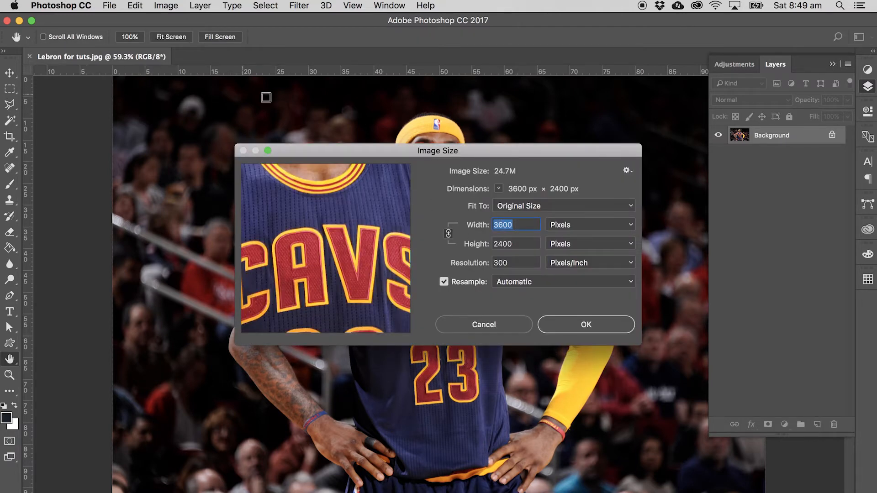
pyautogui.click(832, 64)
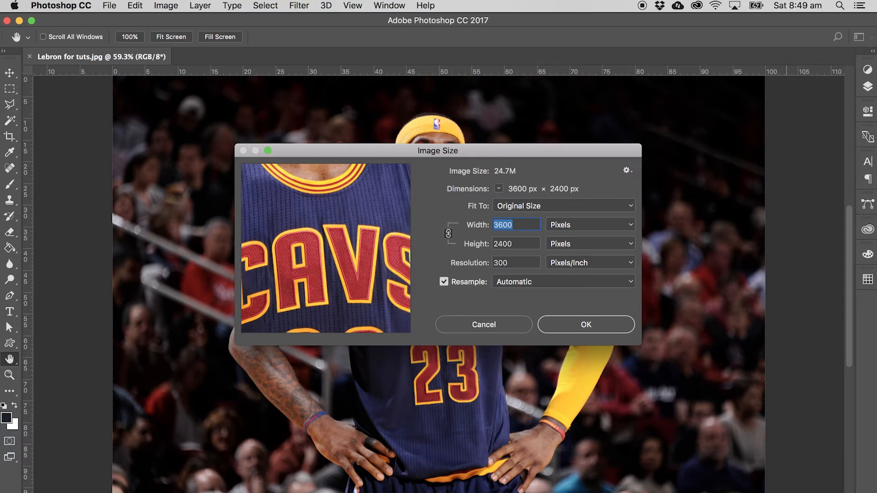
pyautogui.press('super+minus')
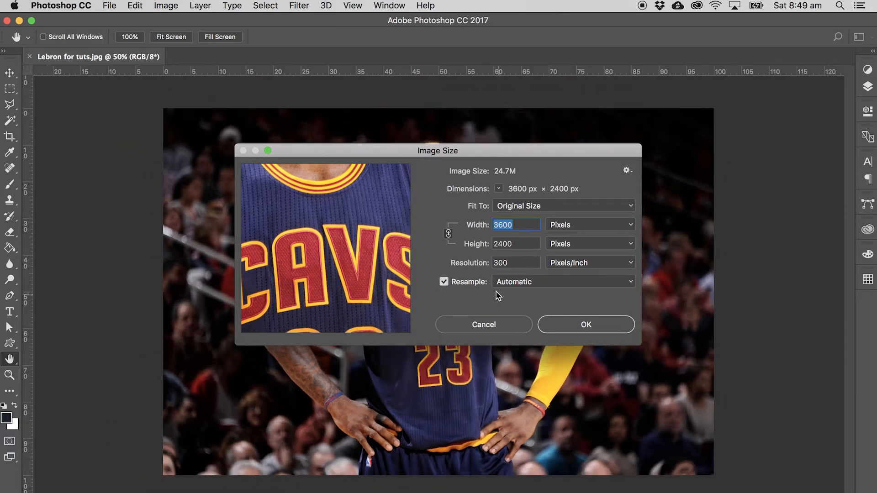
pyautogui.click(511, 264)
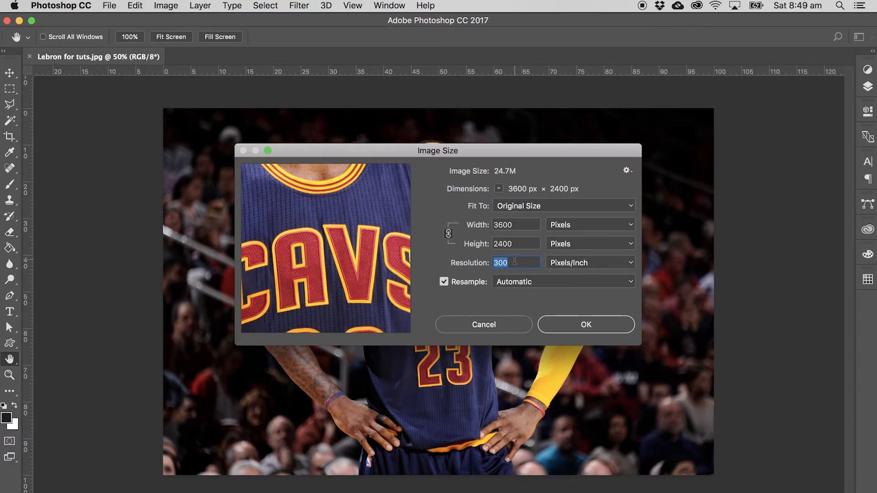
pyautogui.click(484, 325)
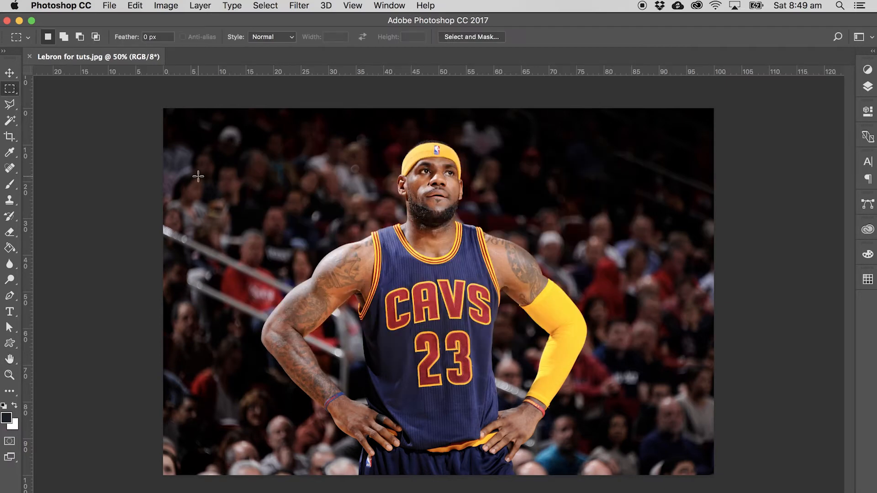
# Step: Inspect the individual pixels along the CAVS lettering at 3200% magnification and return to the full image view
pyautogui.press('super+plus')
pyautogui.press('super+plus')
pyautogui.press('super+plus')
pyautogui.press('super+plus')
pyautogui.press('super+plus')
pyautogui.press('super+plus')
pyautogui.press('super+plus')
pyautogui.press('super+plus')
pyautogui.press('super+plus')
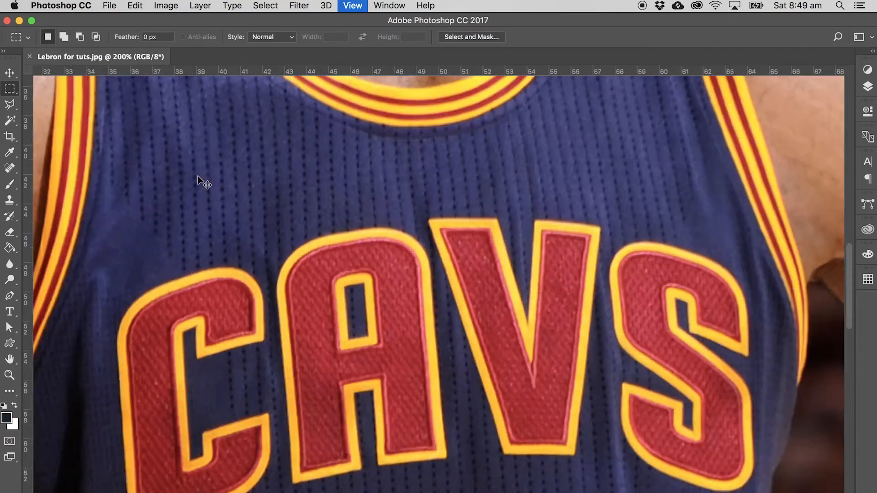
pyautogui.press('super+plus')
pyautogui.press('super+plus')
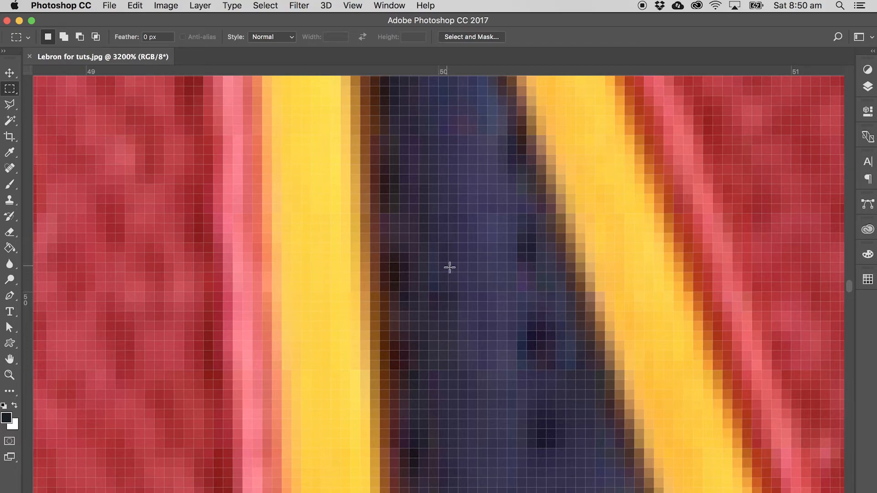
pyautogui.scroll(-10, 443, 267)
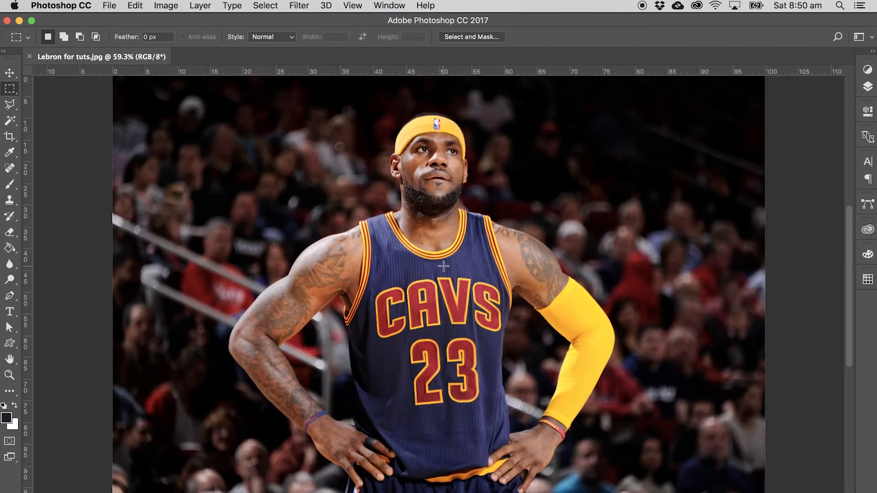
# Step: Try to select the dark crowd background with the Magic Wand at a tolerance of 32, and clear the selection
pyautogui.click(10, 121)
pyautogui.click(282, 182)
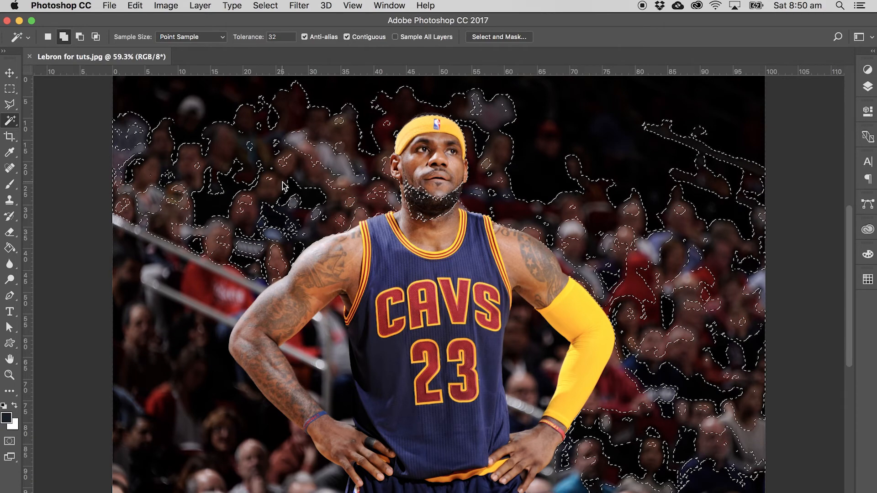
pyautogui.keyDown('alt'); pyautogui.click(331, 97); pyautogui.keyUp('alt')
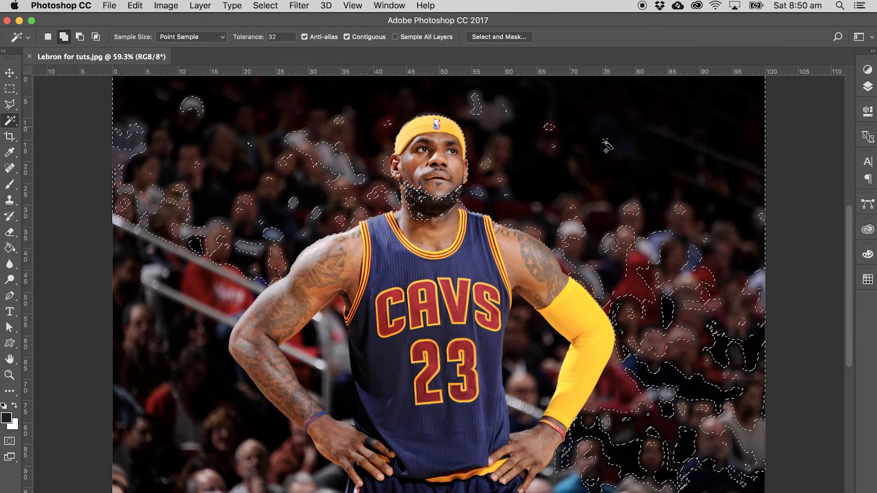
pyautogui.keyDown('alt'); pyautogui.click(652, 368); pyautogui.keyUp('alt')
pyautogui.press('Return')
pyautogui.press('m')
pyautogui.click(297, 160)
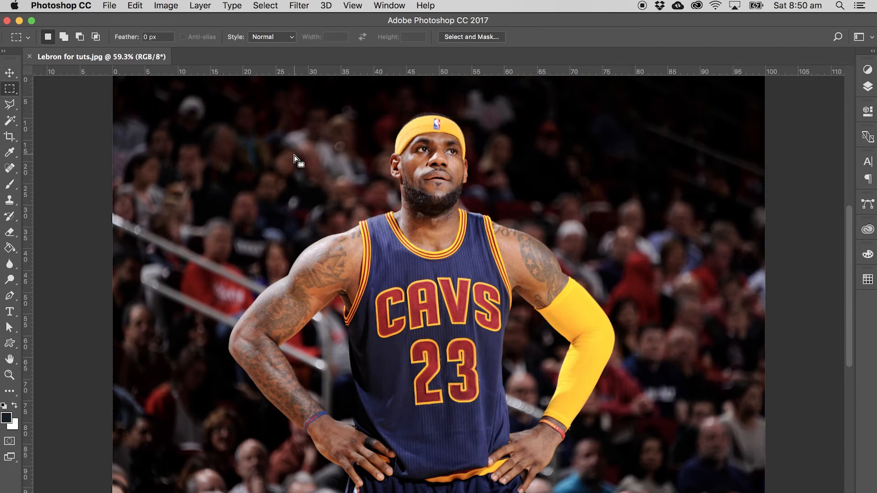
# Step: Set the Magic Wand tolerance to 10 with Point Sample and try building a selection of the dark background around the player's head
pyautogui.click(10, 120)
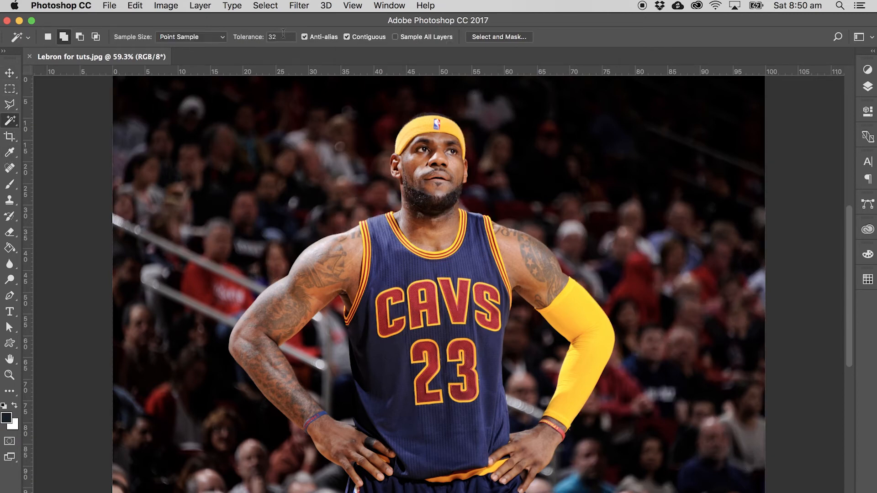
pyautogui.click(197, 38)
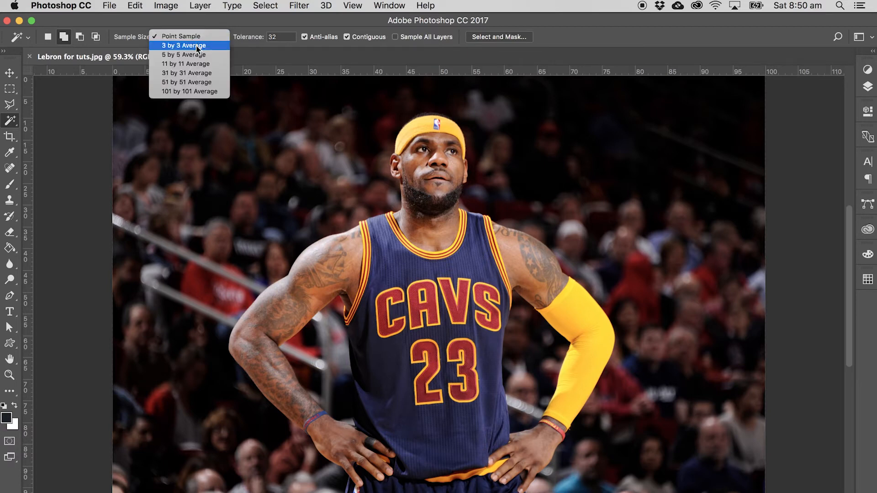
pyautogui.click(198, 35)
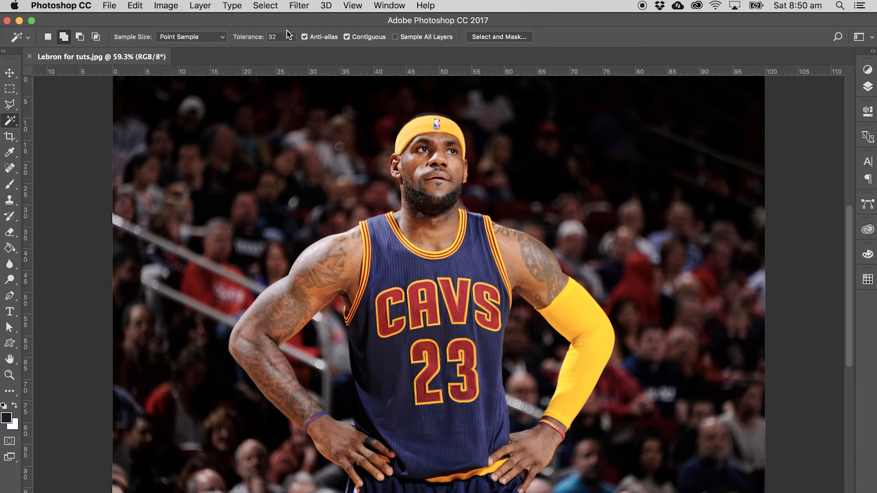
pyautogui.write('10')
pyautogui.click(272, 84)
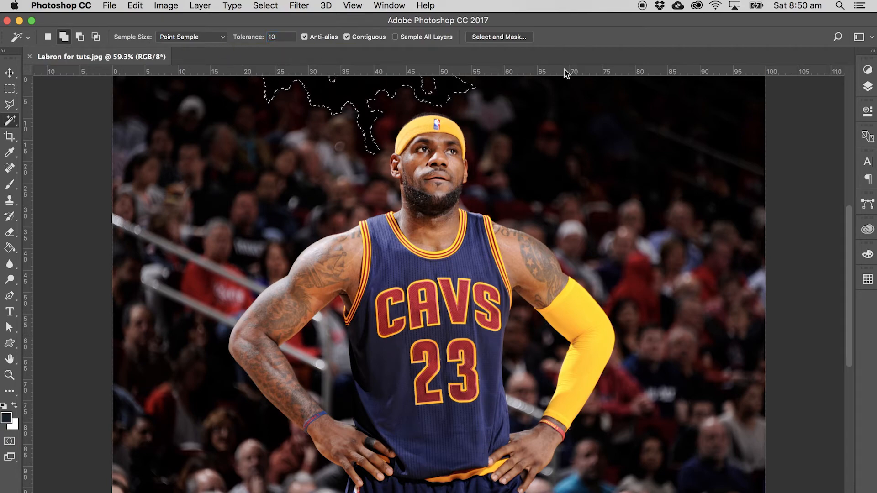
pyautogui.click(569, 91)
pyautogui.click(546, 88)
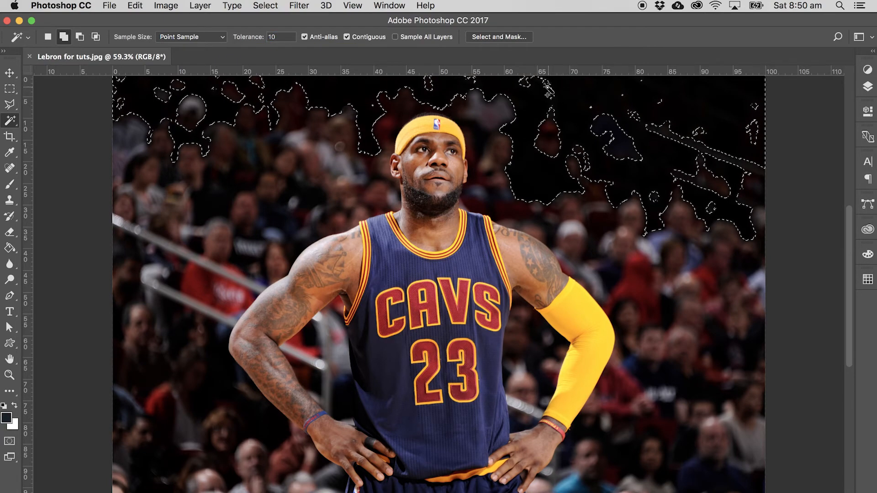
pyautogui.click(612, 136)
pyautogui.click(550, 134)
pyautogui.click(550, 137)
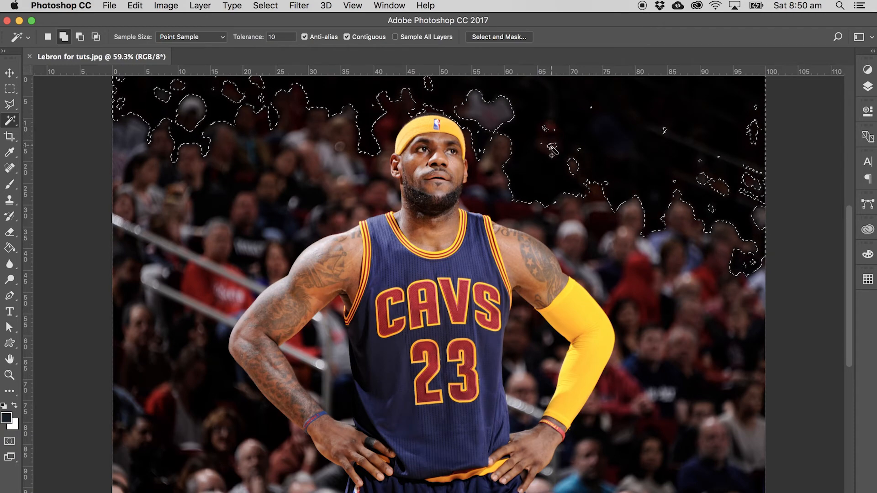
pyautogui.click(625, 228)
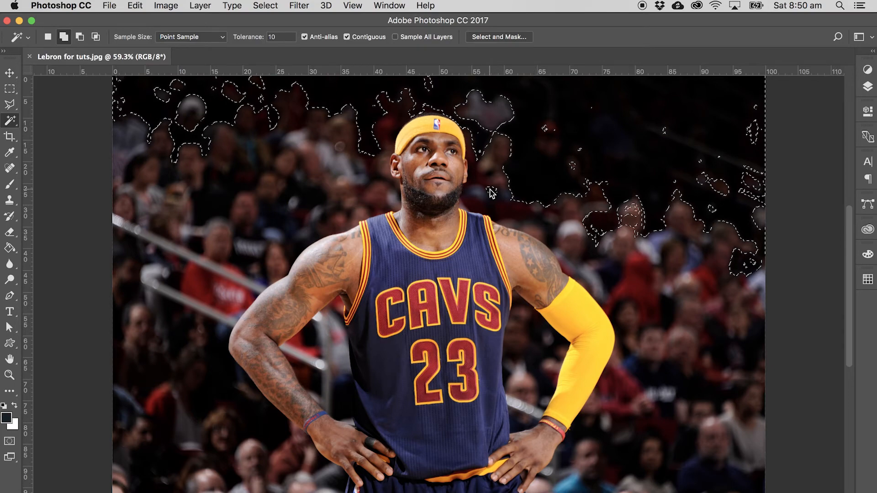
# Step: Try deleting the selected background, undo the deletion and clear the selection
pyautogui.press('BackSpace')
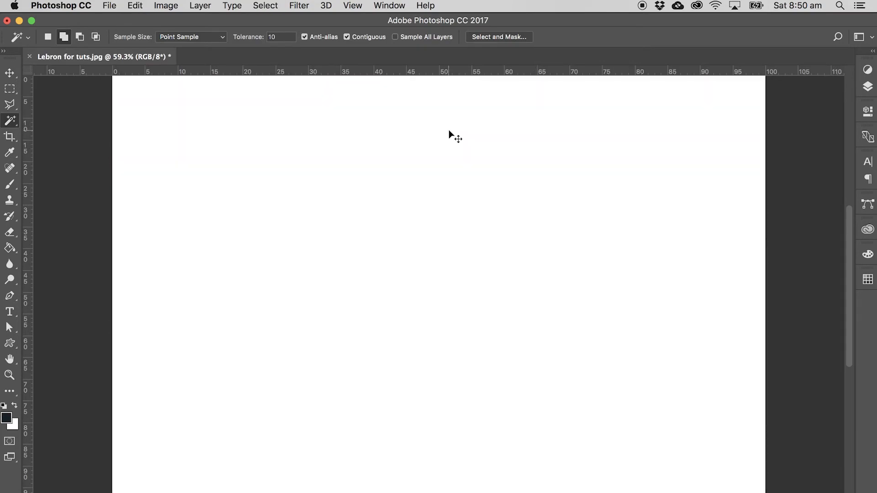
pyautogui.press('super+z')
pyautogui.click(9, 89)
pyautogui.click(131, 152)
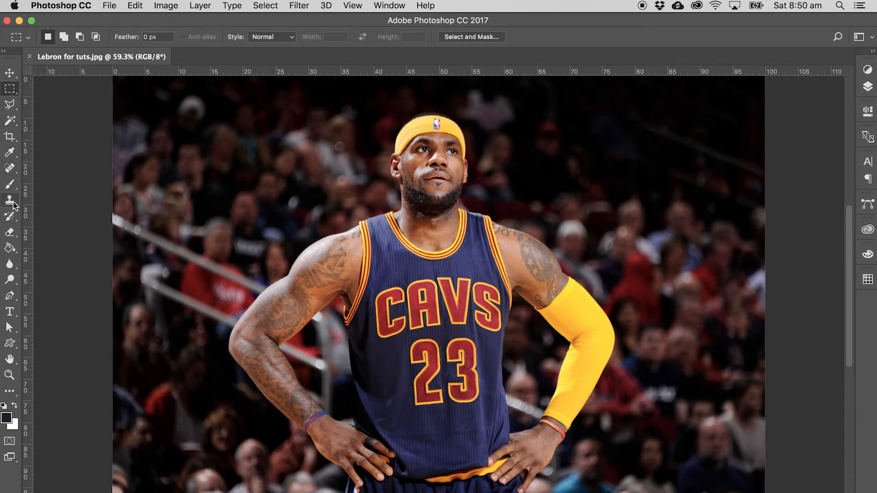
# Step: Start a Pen tool path at the base of the player's neck and trace over the collar and jersey shoulder to the armhole trim
pyautogui.press('p')
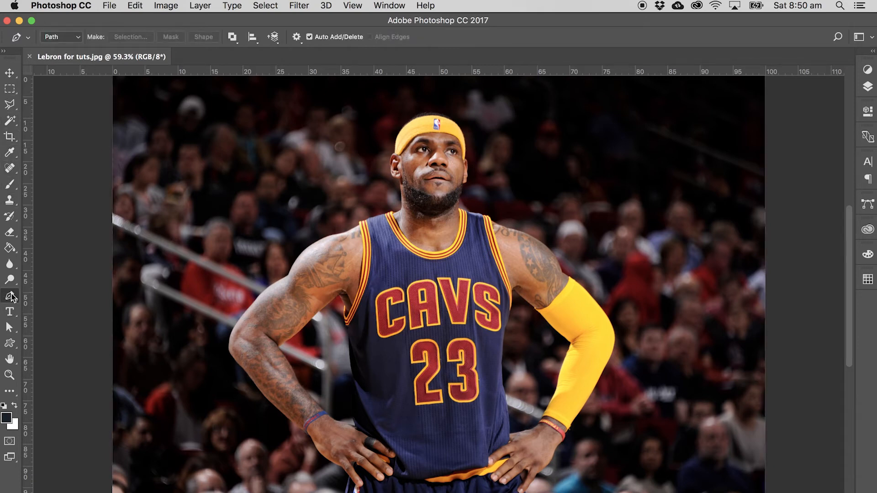
pyautogui.click(11, 296)
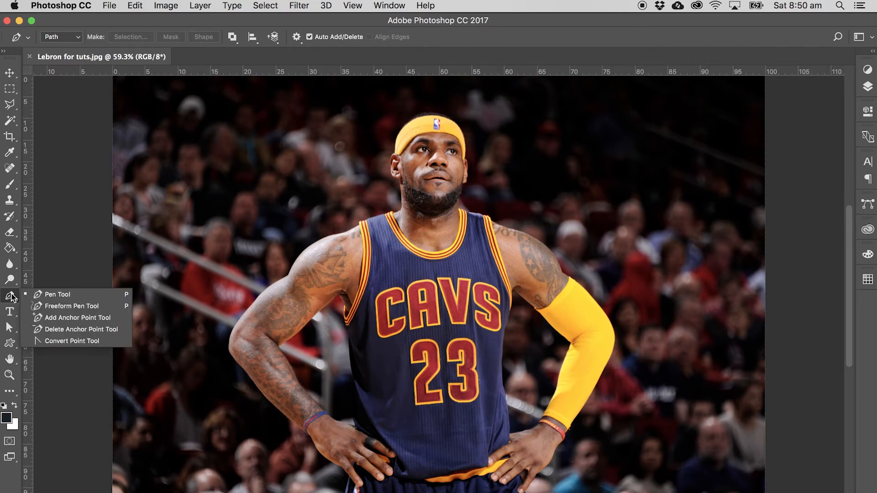
pyautogui.click(12, 293)
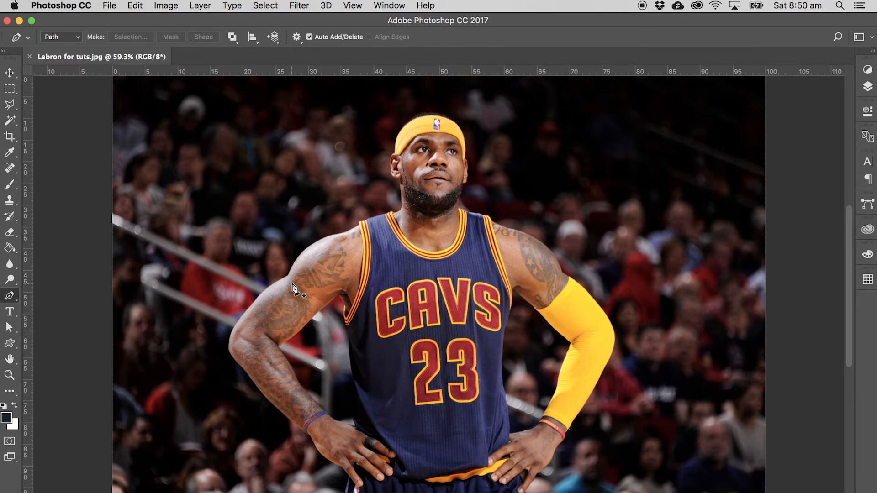
pyautogui.press('super+equal')
pyautogui.press('super+equal')
pyautogui.press('super+equal')
pyautogui.press('super+equal')
pyautogui.press('super+equal')
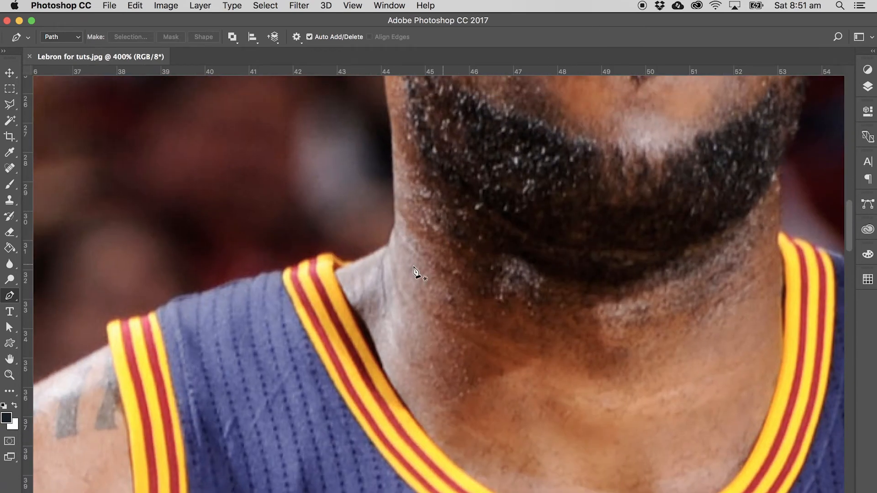
pyautogui.click(390, 245)
pyautogui.click(348, 265)
pyautogui.moveTo(323, 256); pyautogui.dragTo(319, 257)
pyautogui.moveTo(256, 277); pyautogui.dragTo(249, 280)
pyautogui.moveTo(192, 295); pyautogui.dragTo(185, 297)
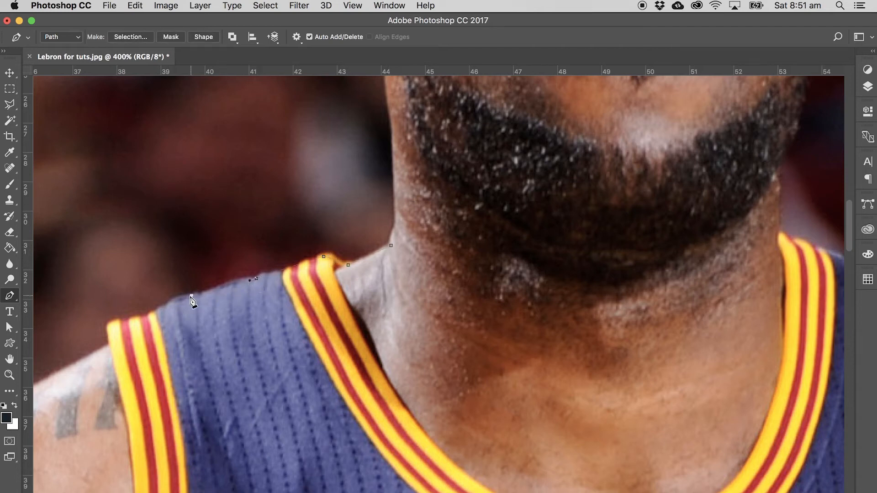
pyautogui.click(106, 328)
pyautogui.moveTo(109, 346); pyautogui.dragTo(110, 354)
# Step: Continue the path with curved anchor points just inside the skin edge along the top of the player's right shoulder
pyautogui.scroll(-5, 109, 352)
pyautogui.hscroll(-9, 109, 352)
pyautogui.moveTo(239, 279); pyautogui.dragTo(199, 292)
pyautogui.scroll(-3, 204, 304)
pyautogui.hscroll(-7, 204, 304)
pyautogui.hscroll(-3, 204, 304)
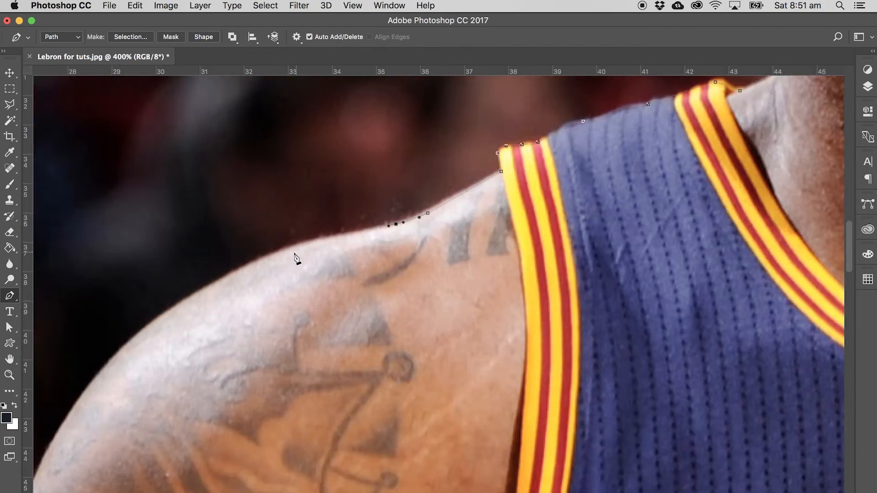
# Step: Examine how closely the path follows the shoulder edge at up to 1600% magnification, returning to the fitted view
pyautogui.press('super+plus')
pyautogui.press('super+plus')
pyautogui.press('super+plus')
pyautogui.press('super+plus')
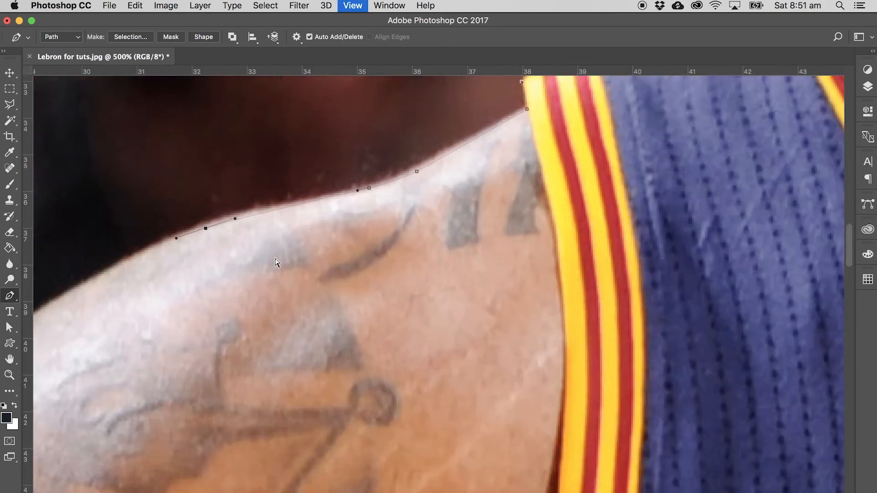
pyautogui.scroll(4, 275, 259)
pyautogui.hscroll(-4, 275, 260)
pyautogui.scroll(4, 275, 259)
pyautogui.hscroll(-2, 275, 260)
pyautogui.press('super+plus')
pyautogui.press('super+plus')
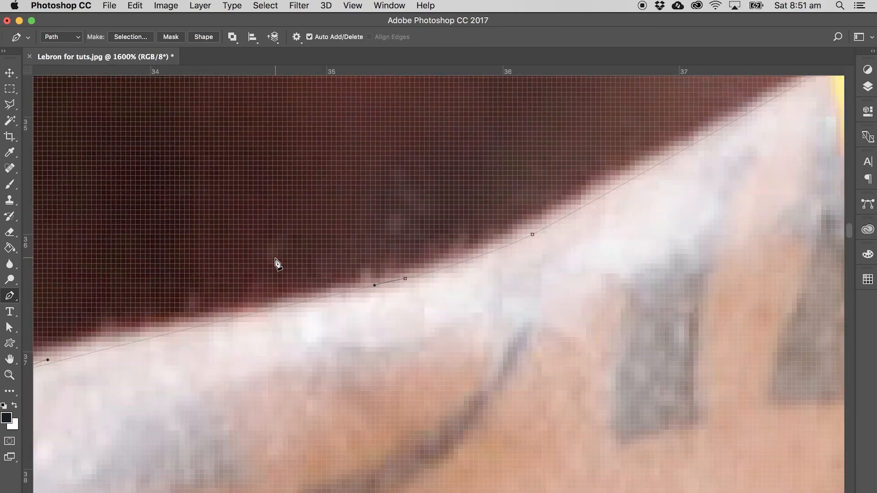
pyautogui.press('super+minus')
pyautogui.press('super+minus')
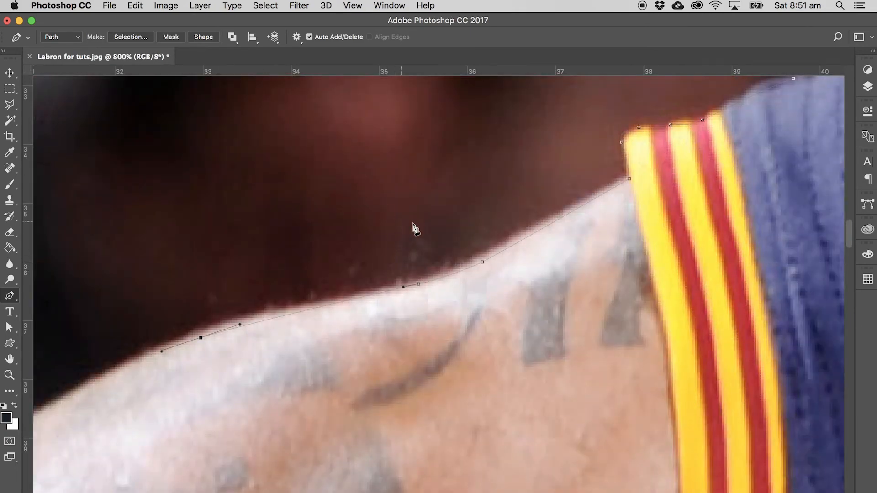
pyautogui.press('super+0')
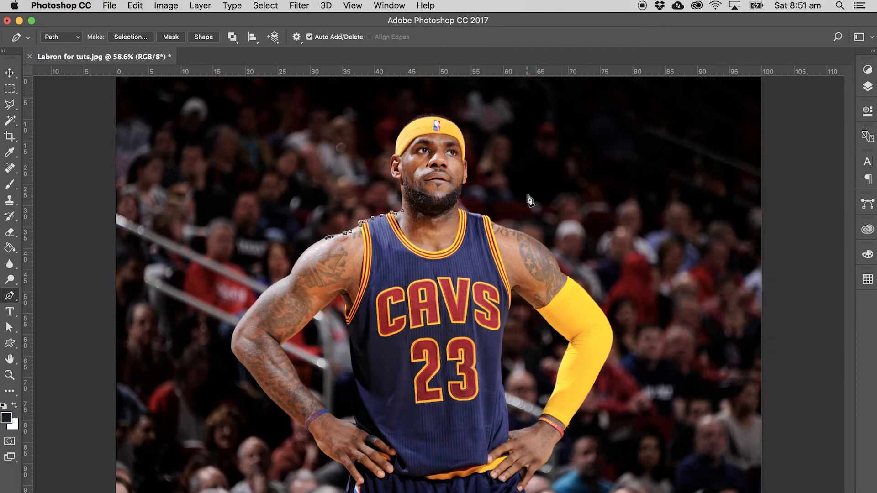
# Step: Extend the path around the rounded outer part of the player's right shoulder with another curved anchor point at 600% magnification
pyautogui.press('super+plus')
pyautogui.press('super+plus')
pyautogui.press('super+plus')
pyautogui.press('super+plus')
pyautogui.press('super+plus')
pyautogui.press('super+plus')
pyautogui.press('super+plus')
pyautogui.hscroll(-5, 529, 200)
pyautogui.scroll(5, 530, 201)
pyautogui.scroll(3, 529, 200)
pyautogui.hscroll(2, 528, 200)
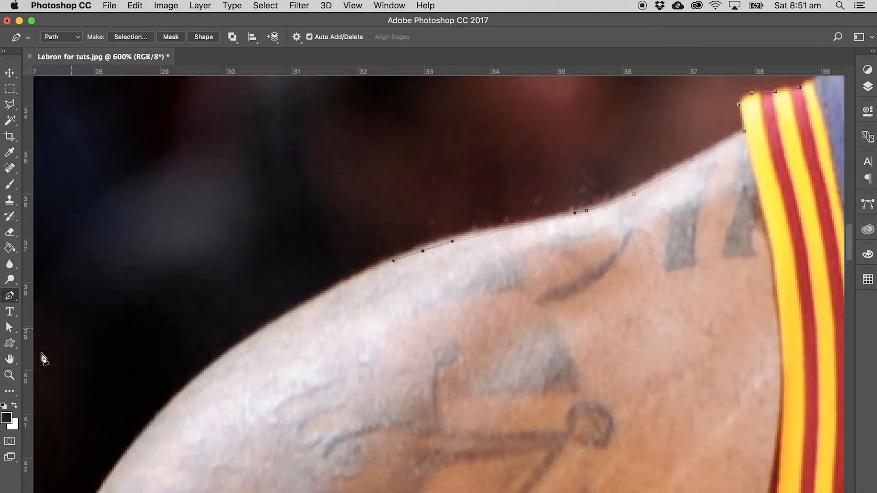
pyautogui.moveTo(184, 392); pyautogui.dragTo(212, 348)
# Step: Check the newly curved path segment against the skin edge at 1600% magnification and return to the fitted view
pyautogui.press('super+equal')
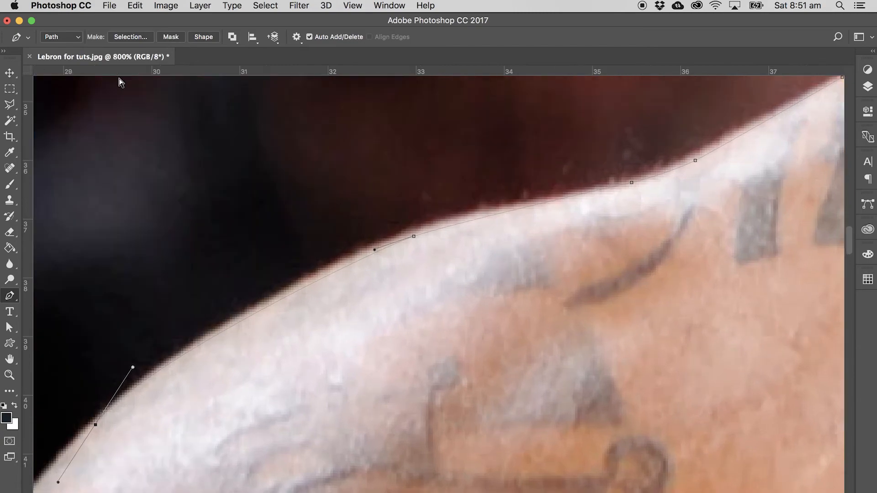
pyautogui.press('super+equal')
pyautogui.press('super+equal')
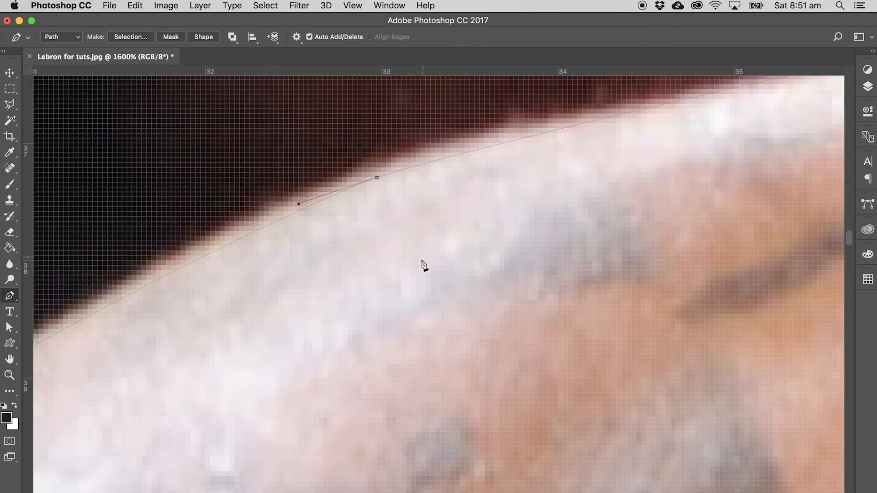
pyautogui.scroll(5, 423, 265)
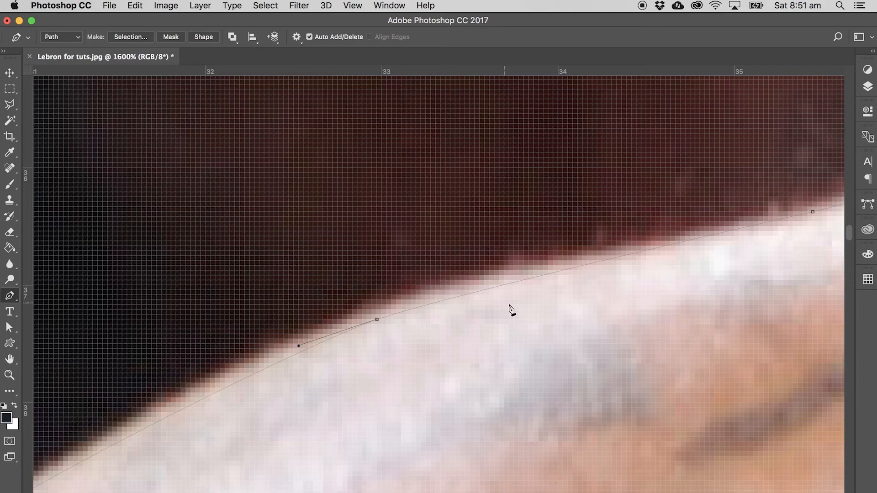
pyautogui.press('super+0')
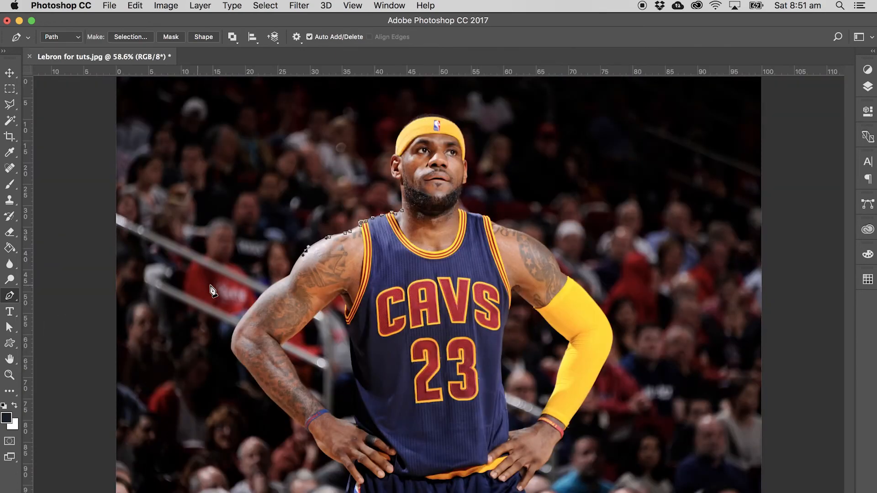
# Step: Extend the path with another curved anchor point along the outer edge of the player's right upper arm at 100% magnification
pyautogui.press('super+plus')
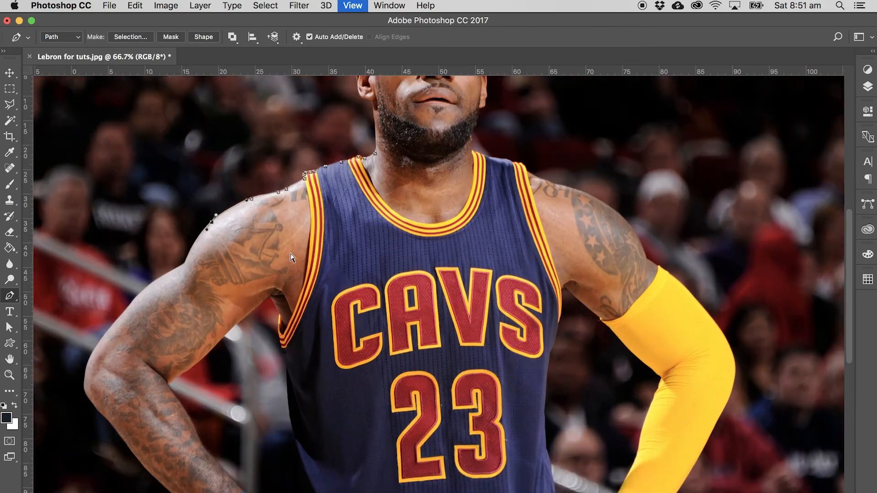
pyautogui.press('super+plus')
pyautogui.click(319, 266)
pyautogui.click(311, 284)
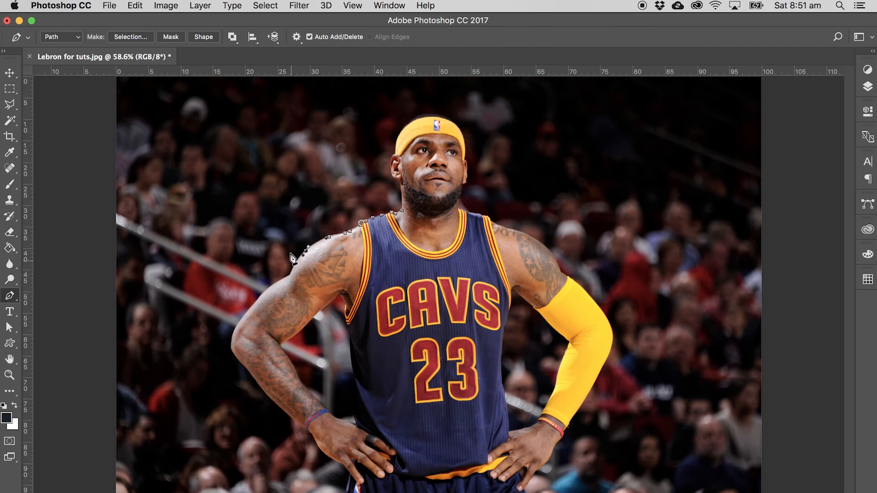
pyautogui.press('super+plus')
pyautogui.press('super+plus')
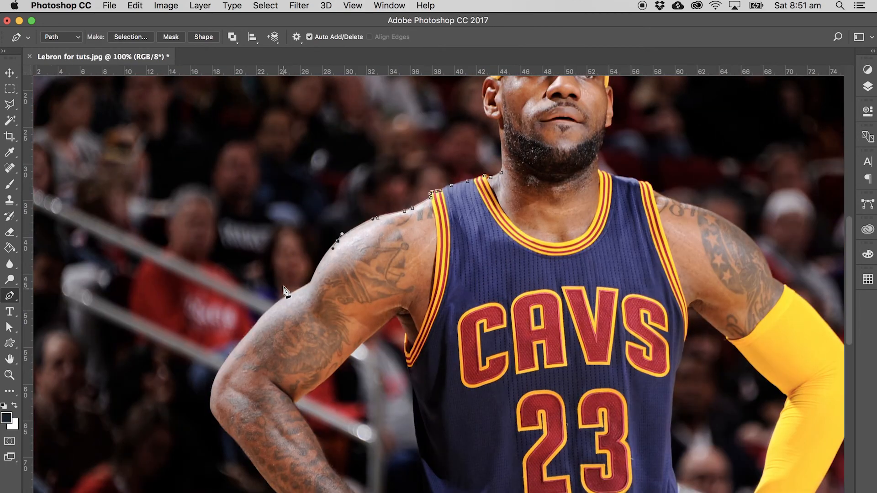
pyautogui.click(319, 266)
pyautogui.click(310, 284)
# Step: Convert the path to a new anti-aliased selection with a 0-pixel feather radius and mask the photo layer with it
pyautogui.click(136, 40)
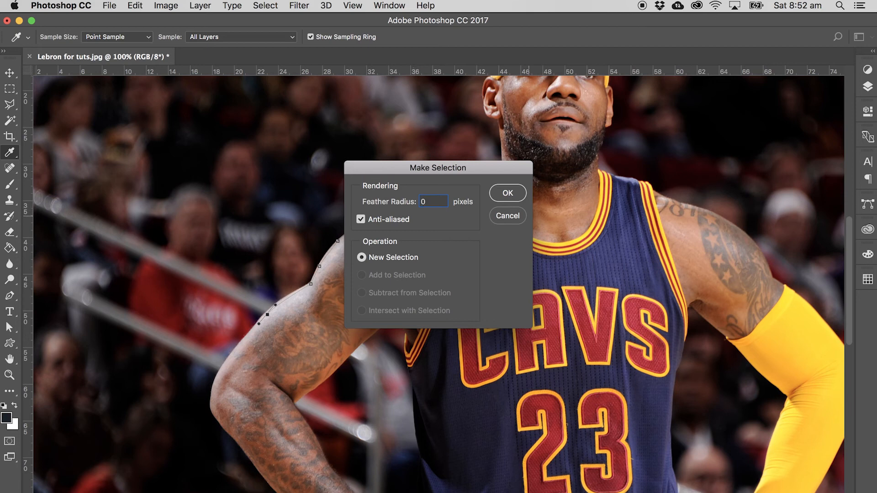
pyautogui.click(509, 193)
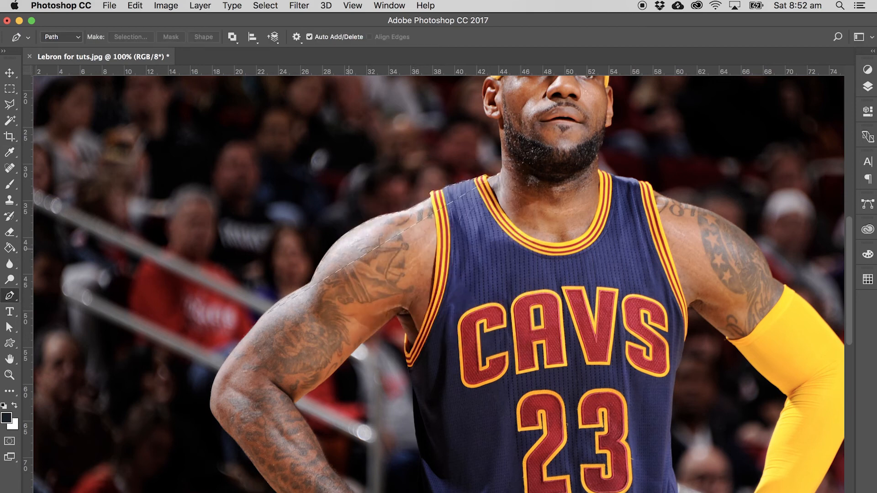
pyautogui.press('F7')
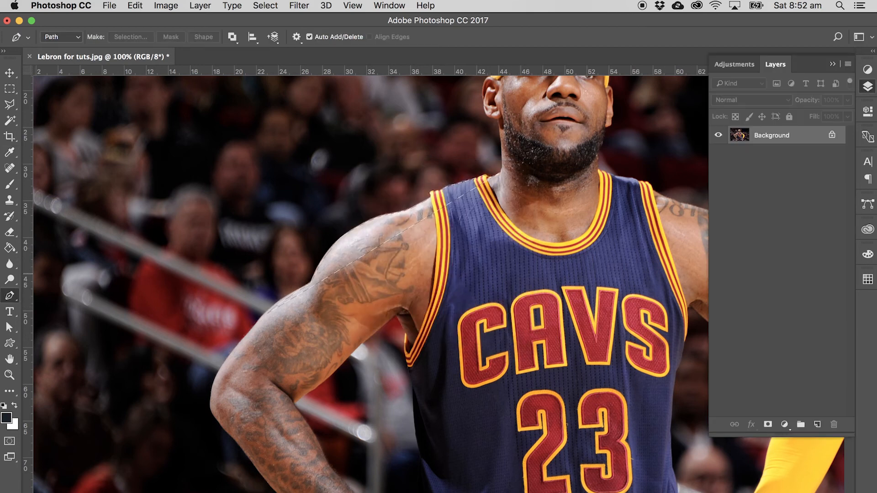
pyautogui.click(767, 425)
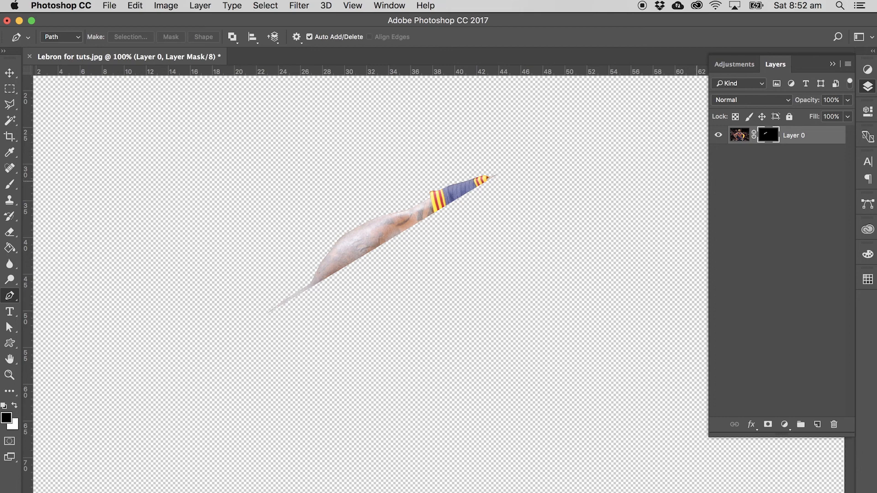
# Step: Disable the layer mask to restore the full photo and duplicate the masked layer
pyautogui.press('super+0')
pyautogui.rightClick(768, 135)
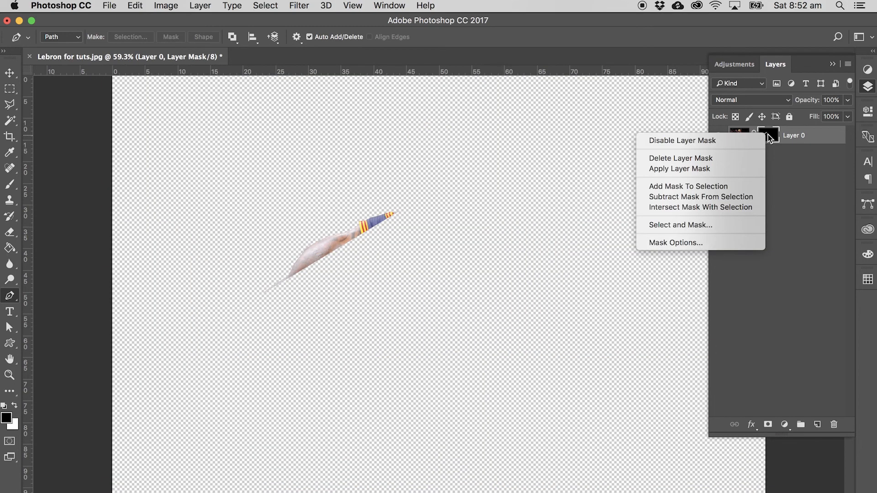
pyautogui.click(726, 138)
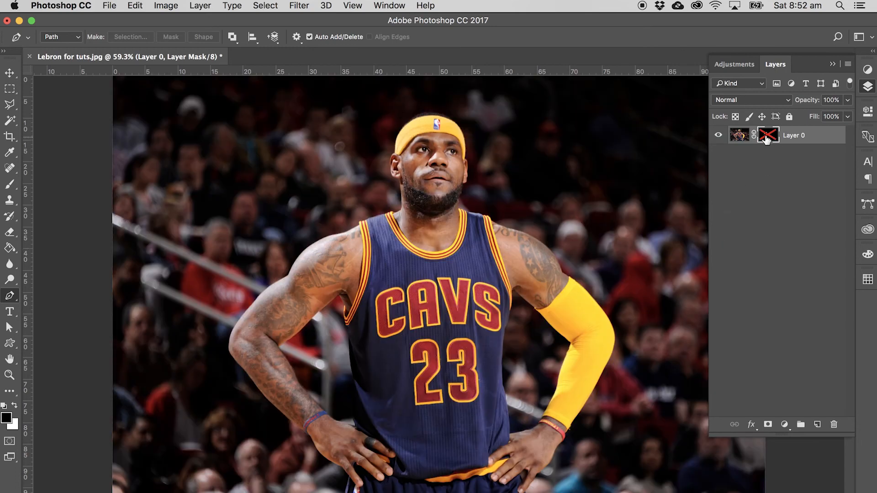
pyautogui.rightClick(768, 139)
pyautogui.click(710, 169)
pyautogui.press('super+j')
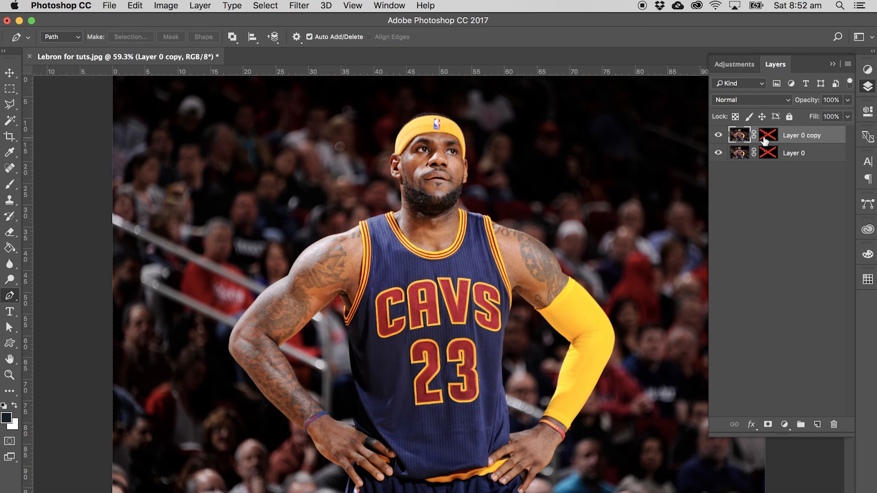
# Step: Apply the layer mask permanently to the duplicate layer and hide the original layer underneath
pyautogui.rightClick(770, 137)
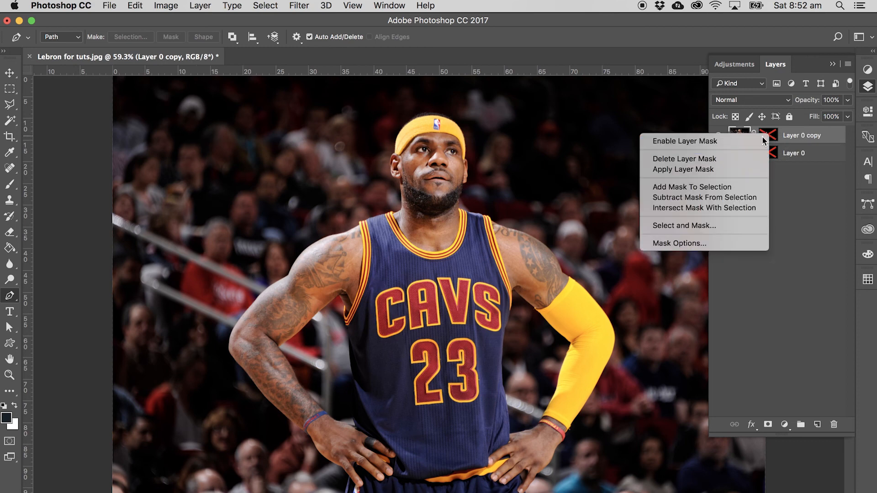
pyautogui.click(690, 170)
pyautogui.click(718, 153)
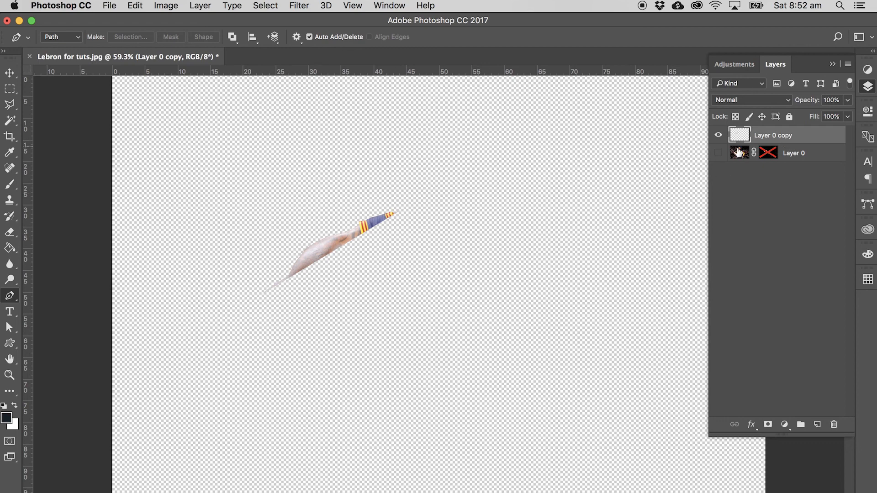
# Step: Compare the original masked layer with the cut-out copy by switching their visibility, leaving both hidden
pyautogui.click(718, 154)
pyautogui.click(722, 137)
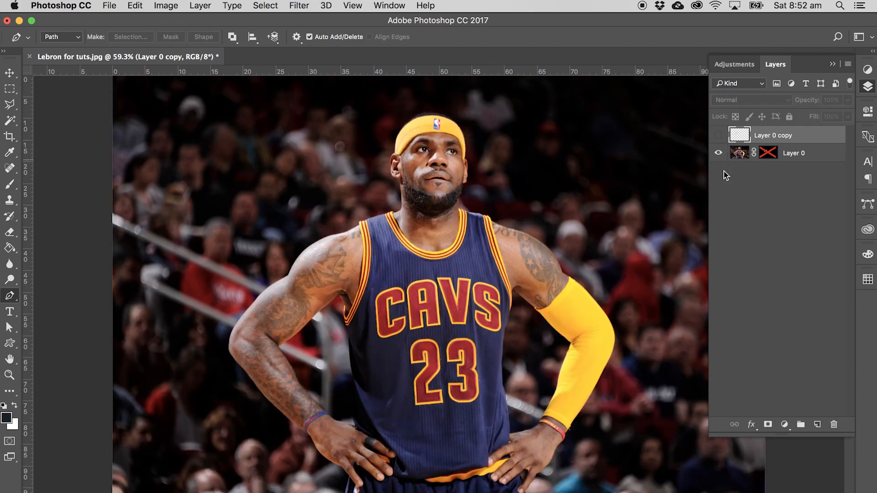
pyautogui.click(718, 154)
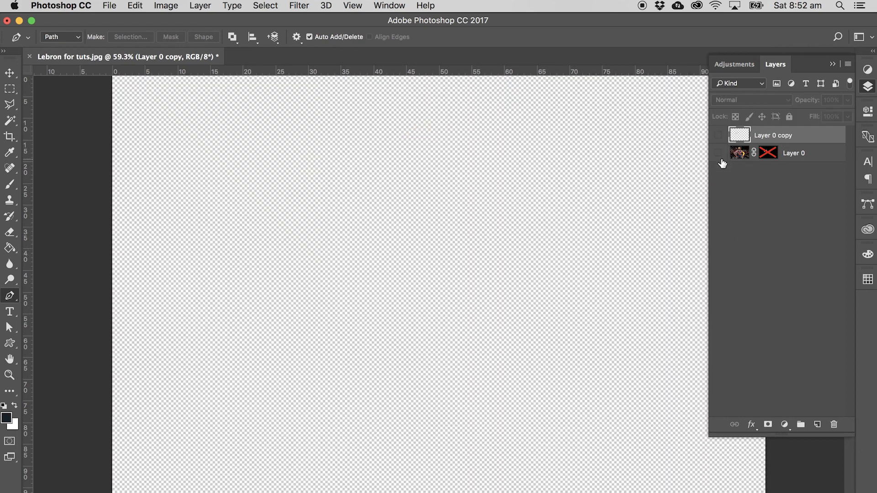
# Step: Close the Lebron for tuts.jpg document without saving its changes
pyautogui.click(29, 56)
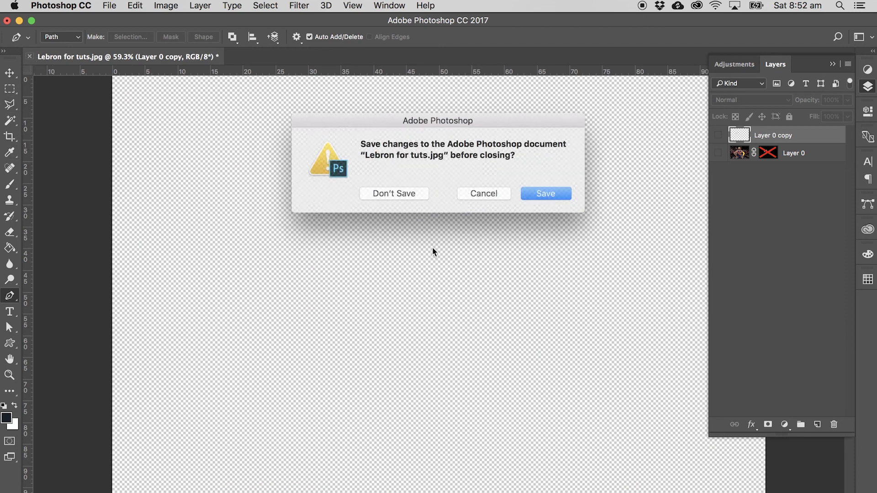
pyautogui.click(410, 191)
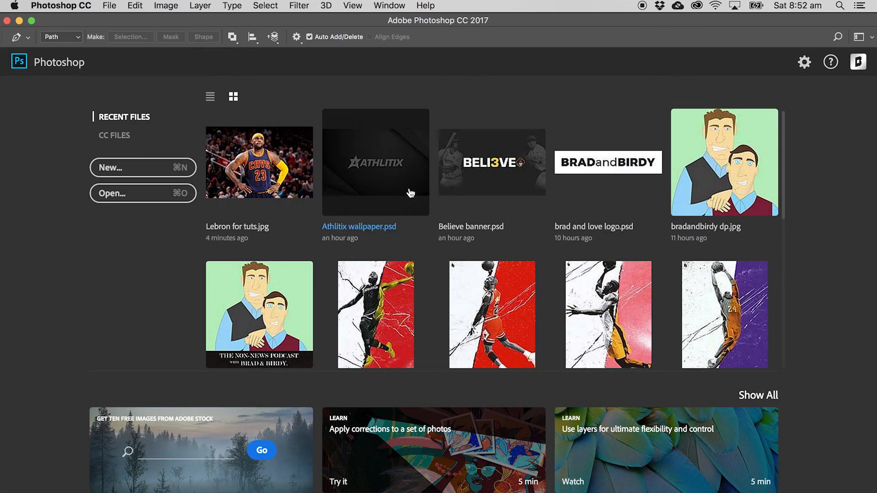